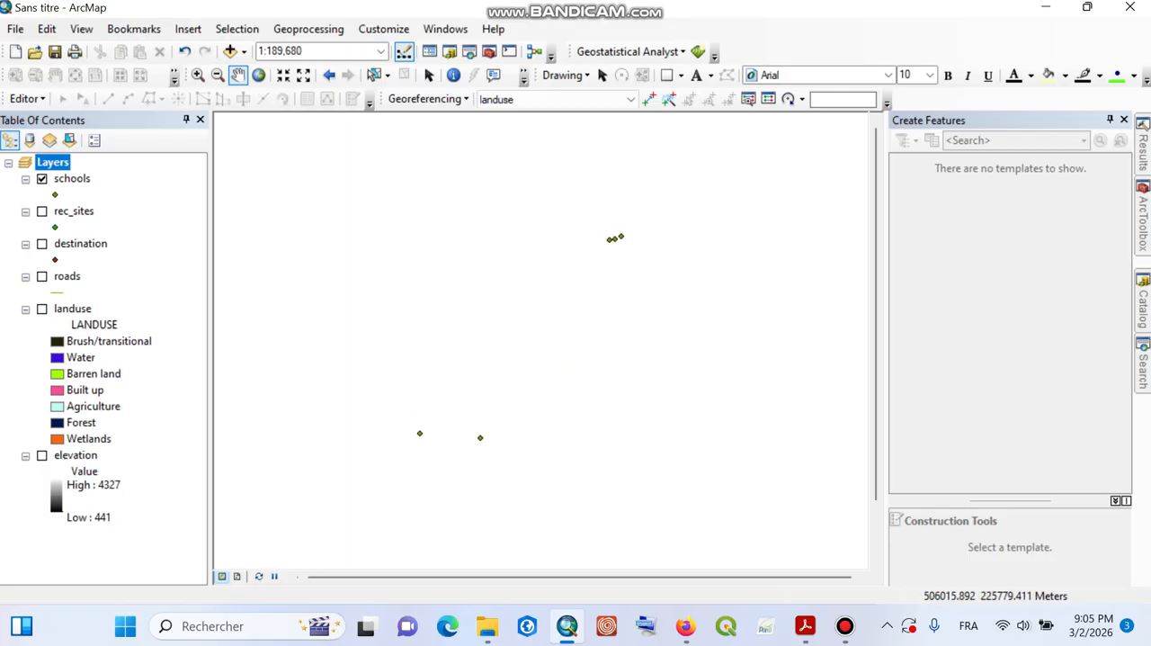
drag(655, 238, 667, 177)
drag(559, 198, 570, 265)
drag(590, 368, 587, 333)
mouse_move(805, 625)
drag(620, 283, 638, 248)
drag(613, 295, 638, 295)
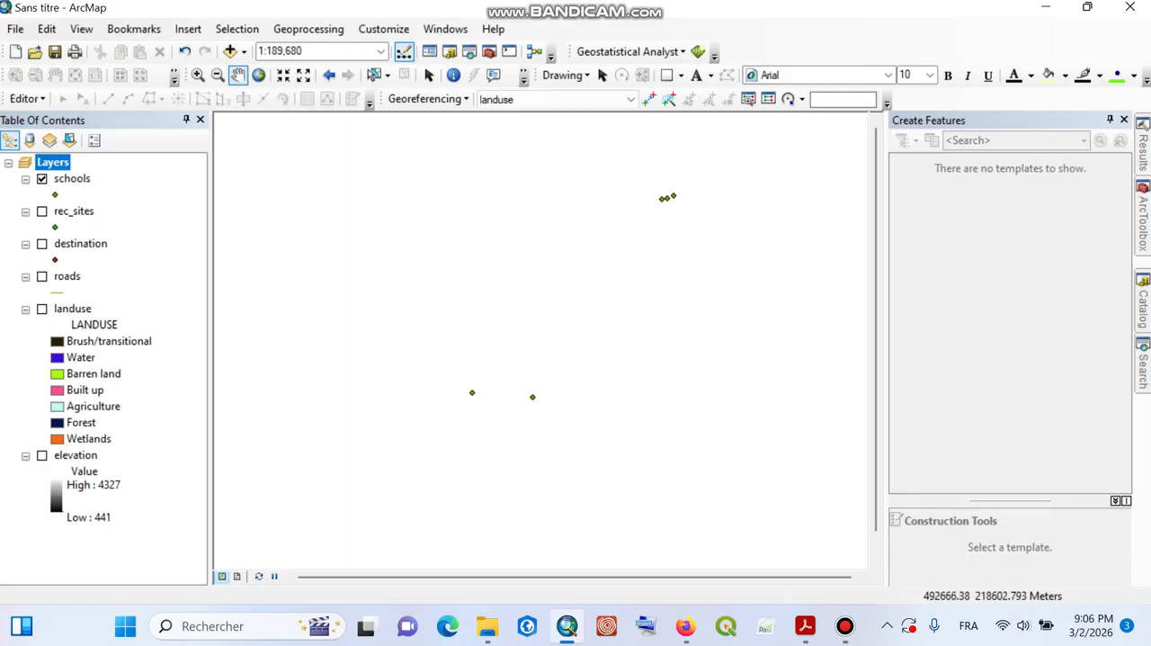
click(1143, 219)
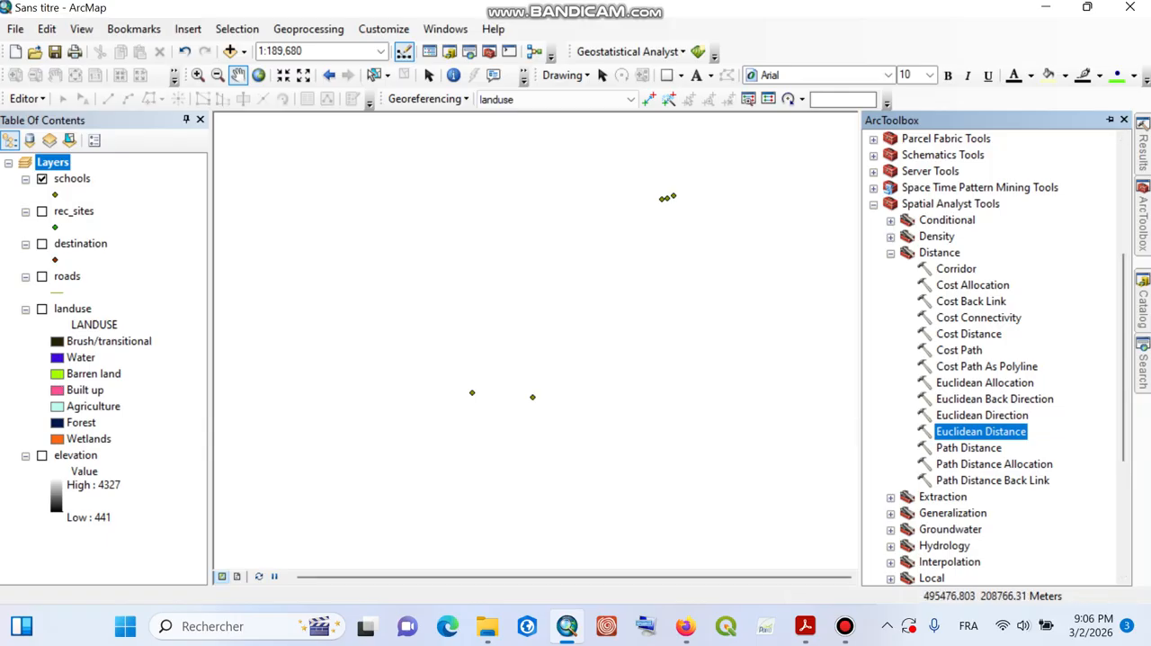
click(844, 626)
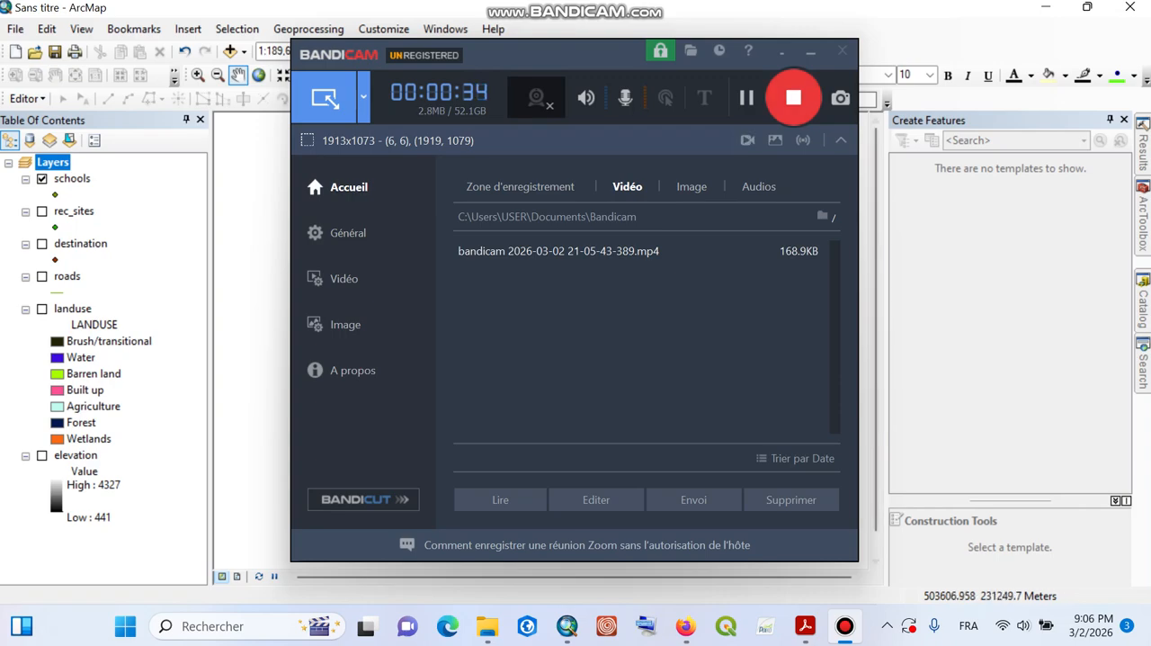
click(811, 52)
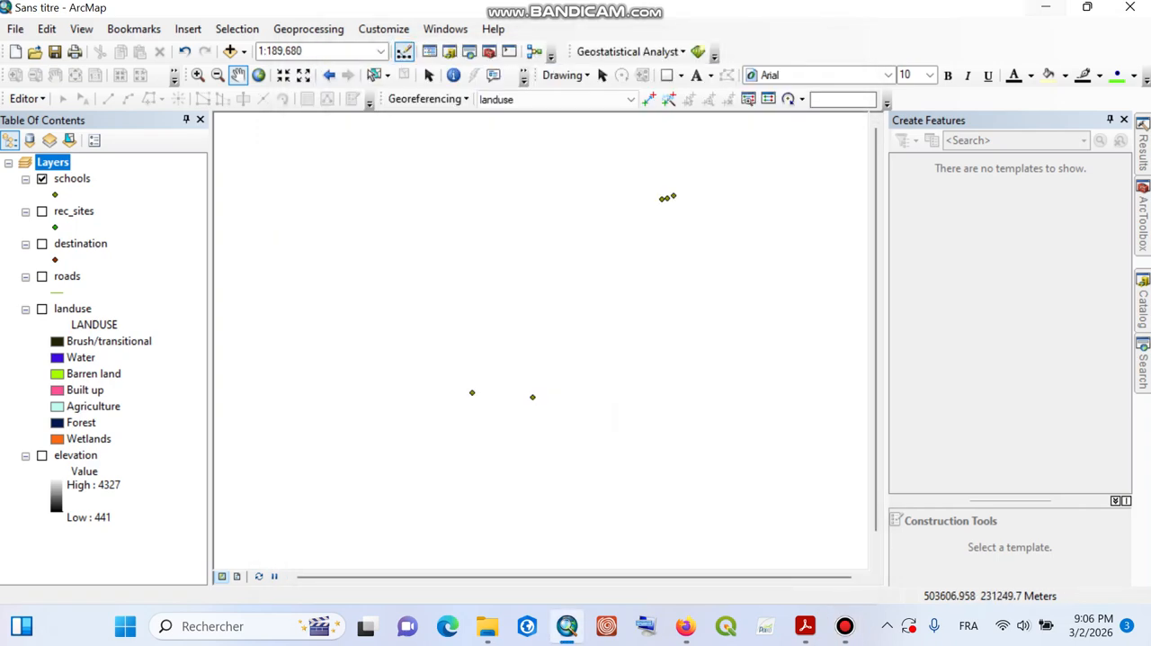
click(1045, 8)
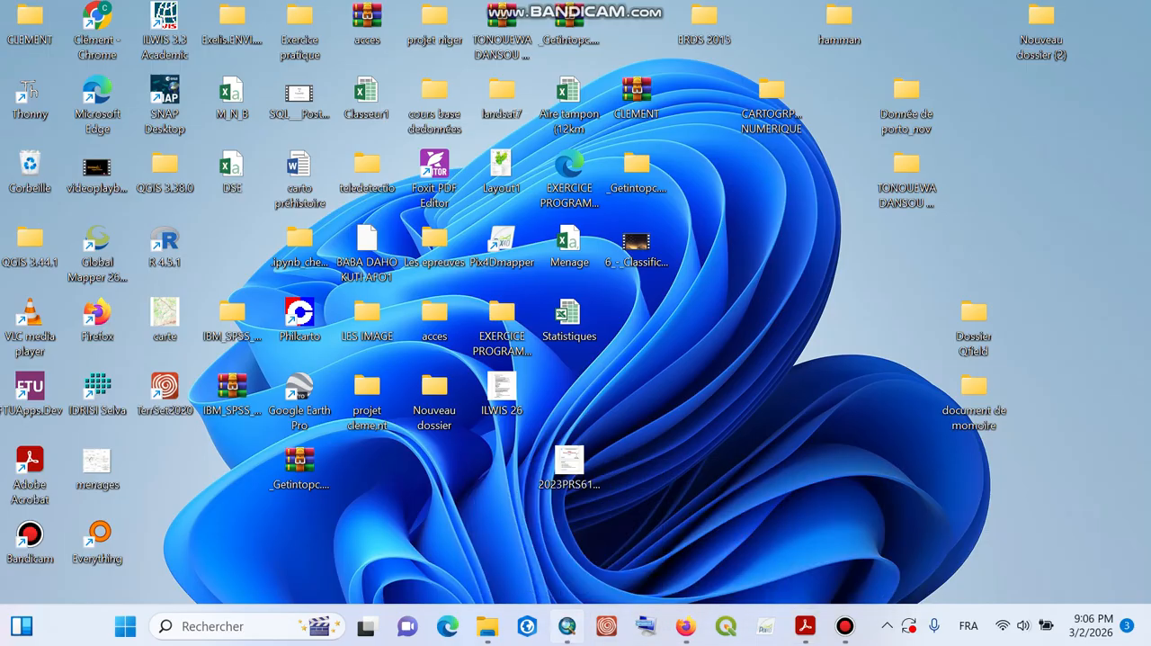
click(566, 626)
scroll(804, 315, up, 1)
scroll(810, 314, down, 2)
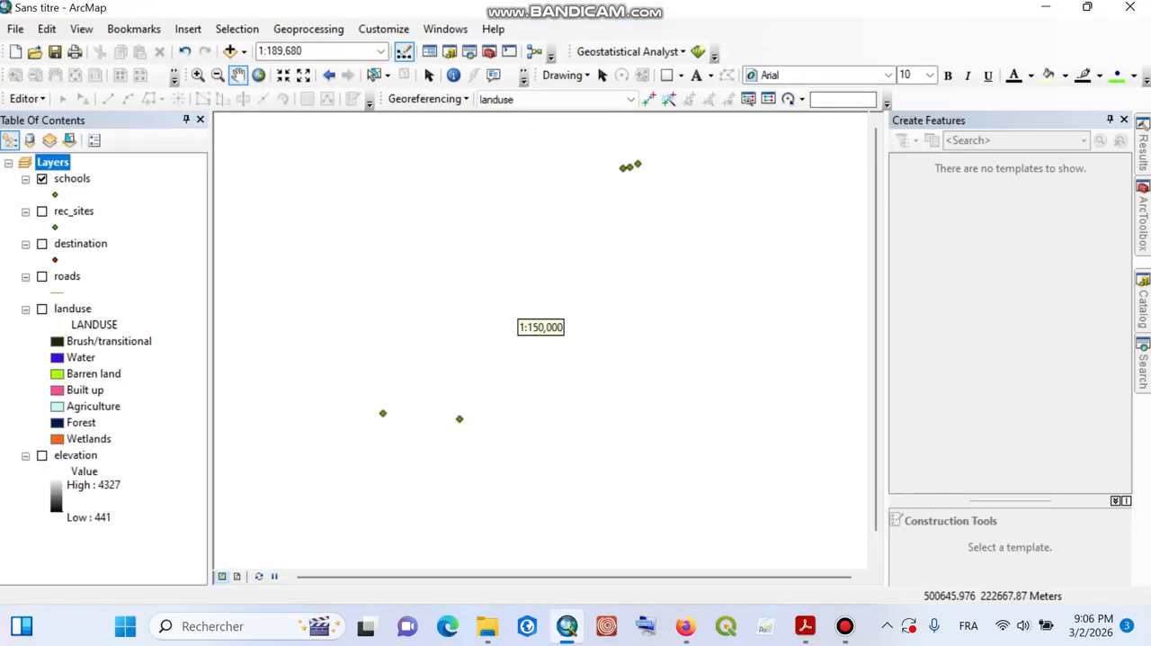
mouse_move(644, 277)
mouse_down()
mouse_move(677, 244)
mouse_move(662, 269)
mouse_up()
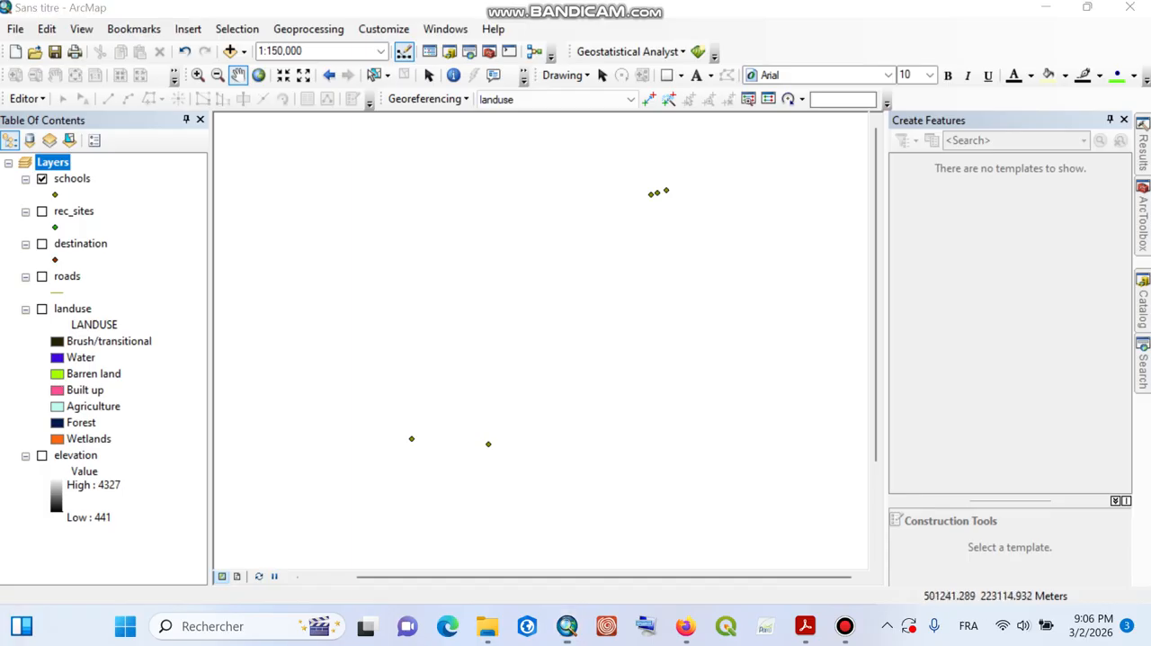
click(1143, 306)
click(1149, 220)
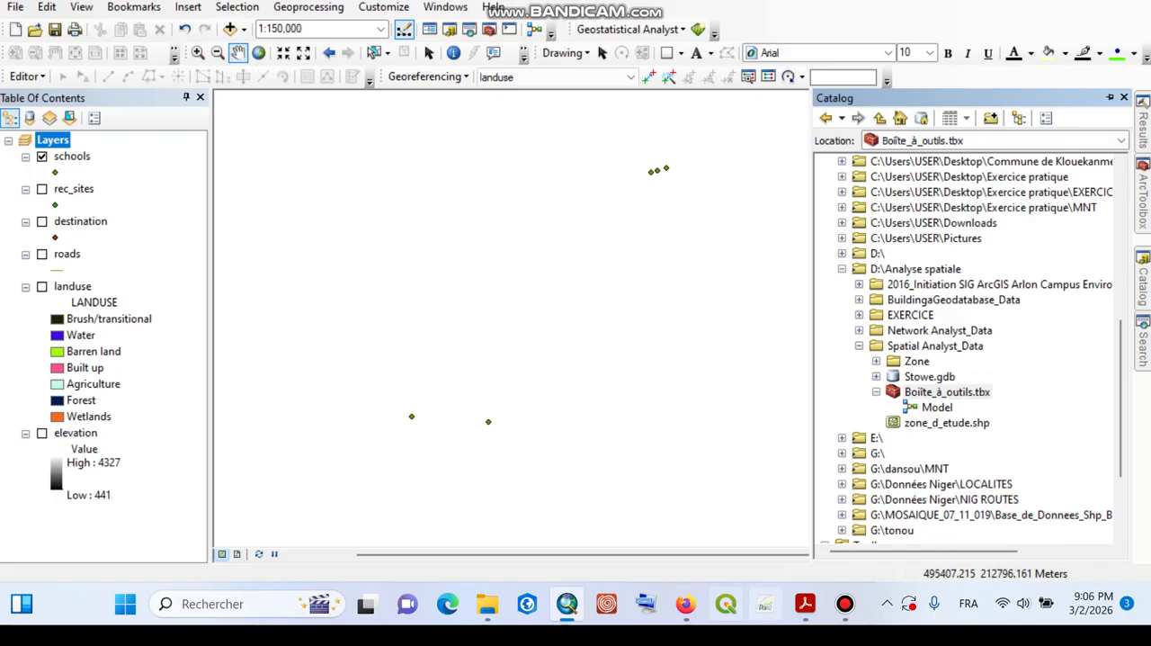
mouse_move(685, 603)
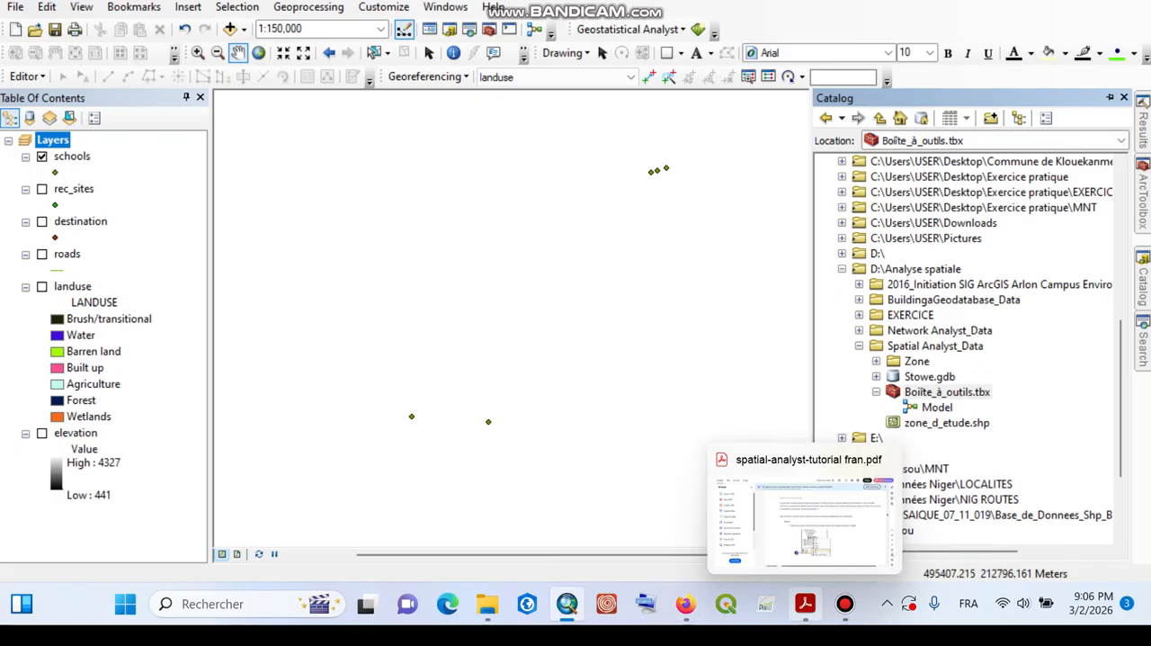
click(844, 603)
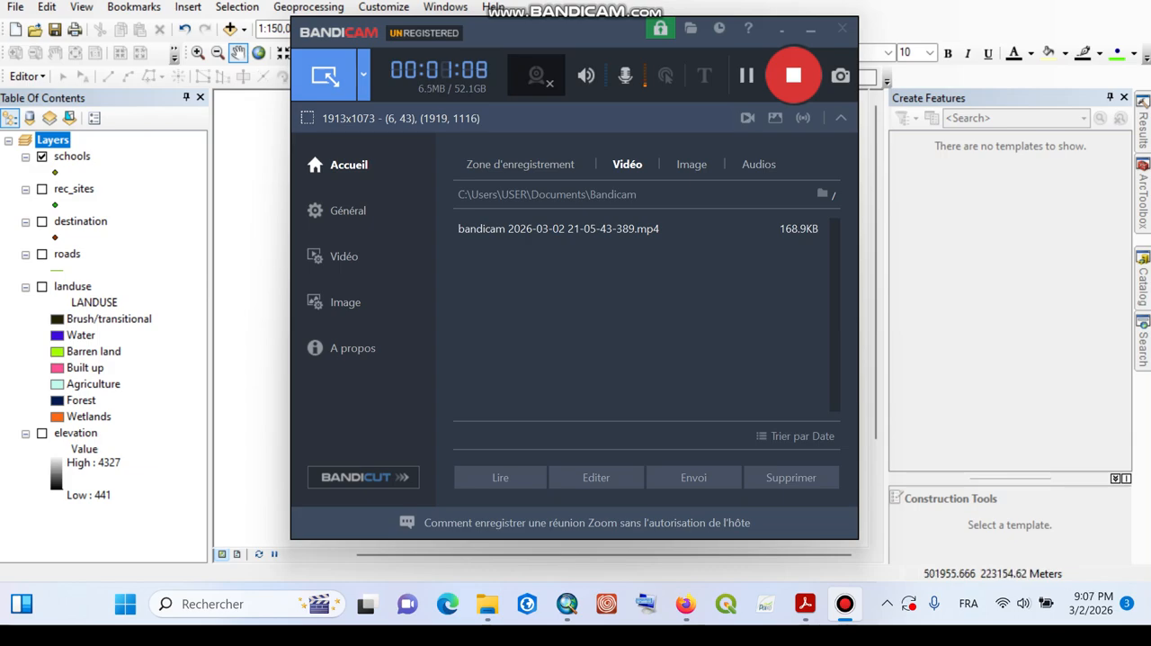
click(811, 31)
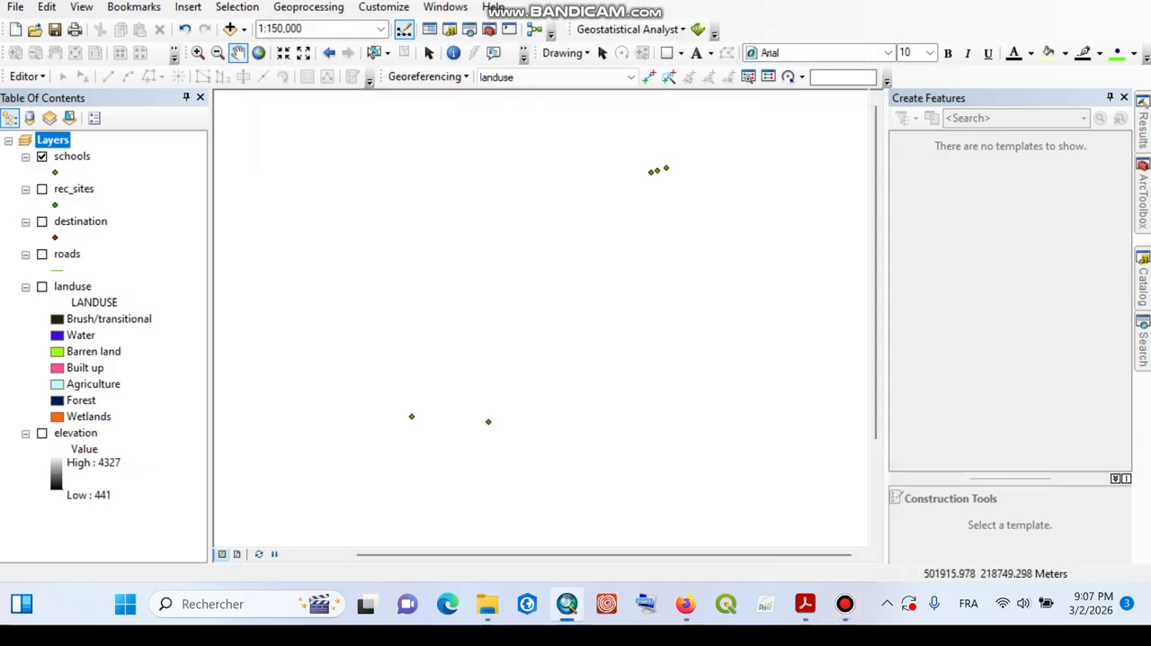
Step: Expand the D:\Analyse spatiale folder connection in the catalog and select its Spatial Analyst_Data folder
mouse_move(1143, 281)
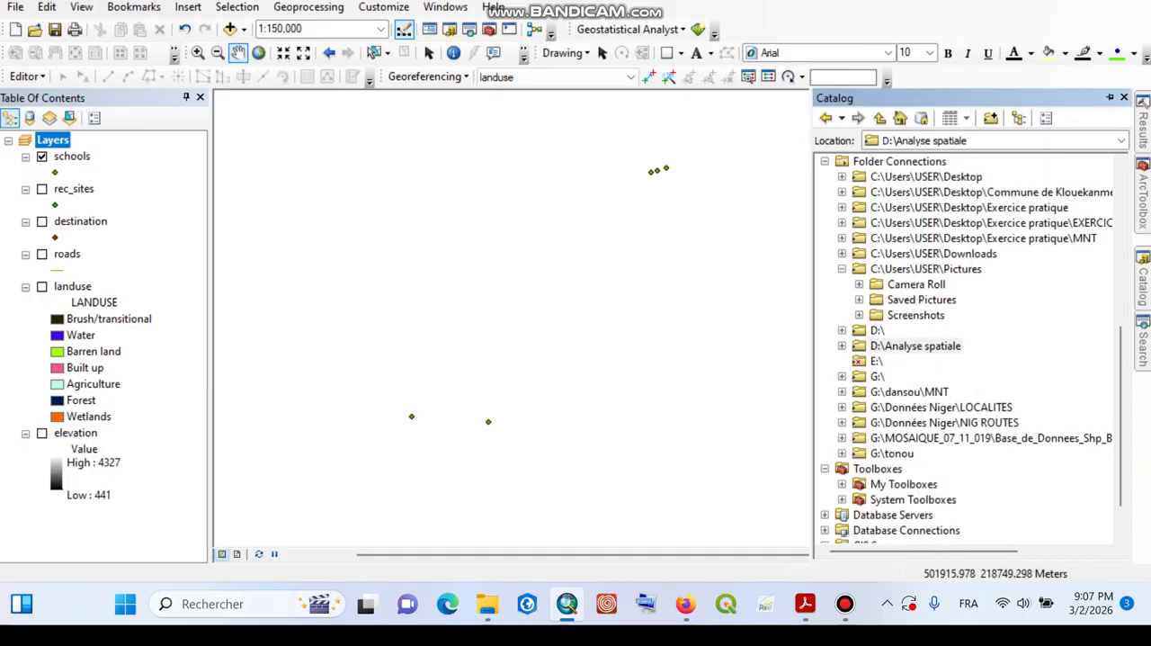
click(841, 345)
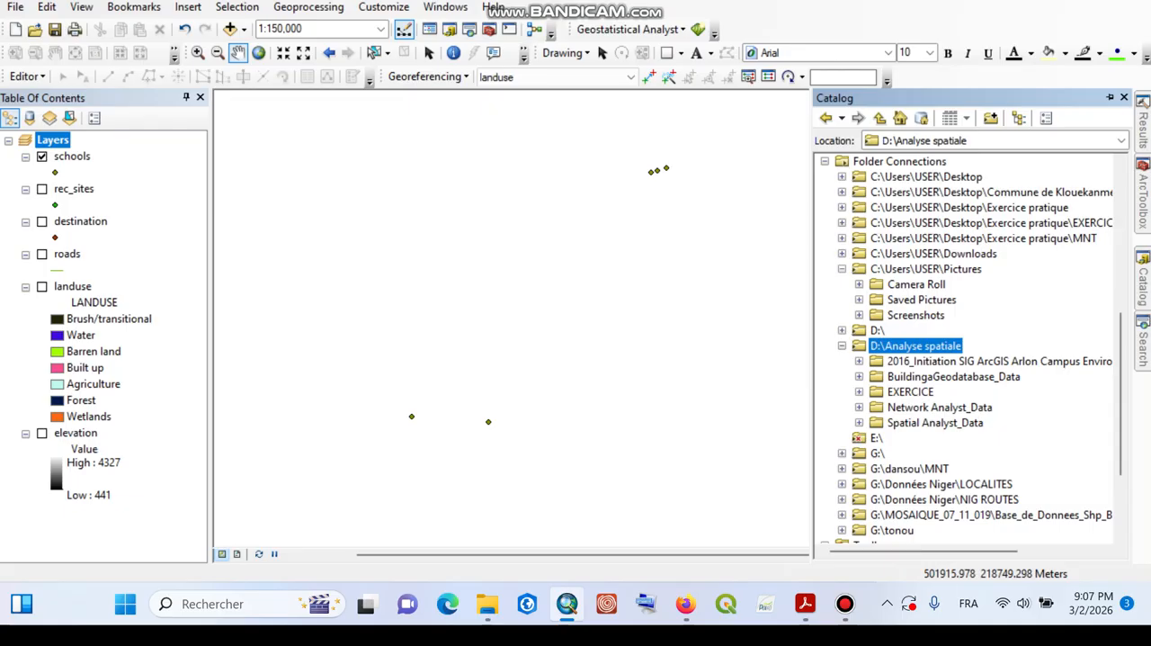
click(859, 422)
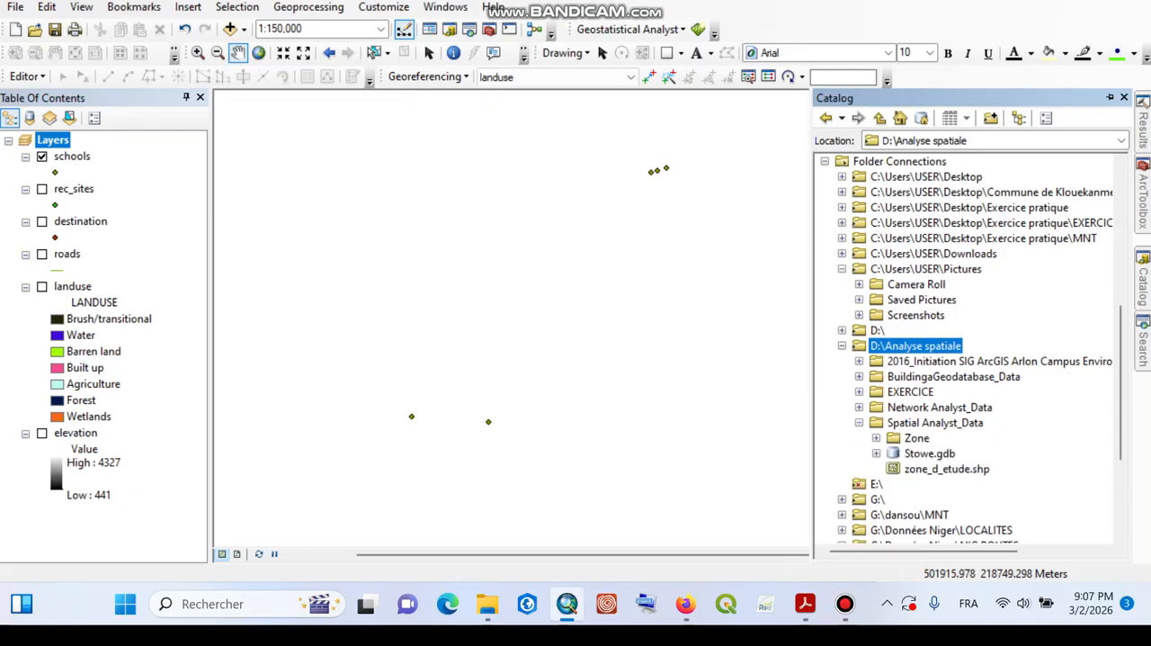
click(935, 422)
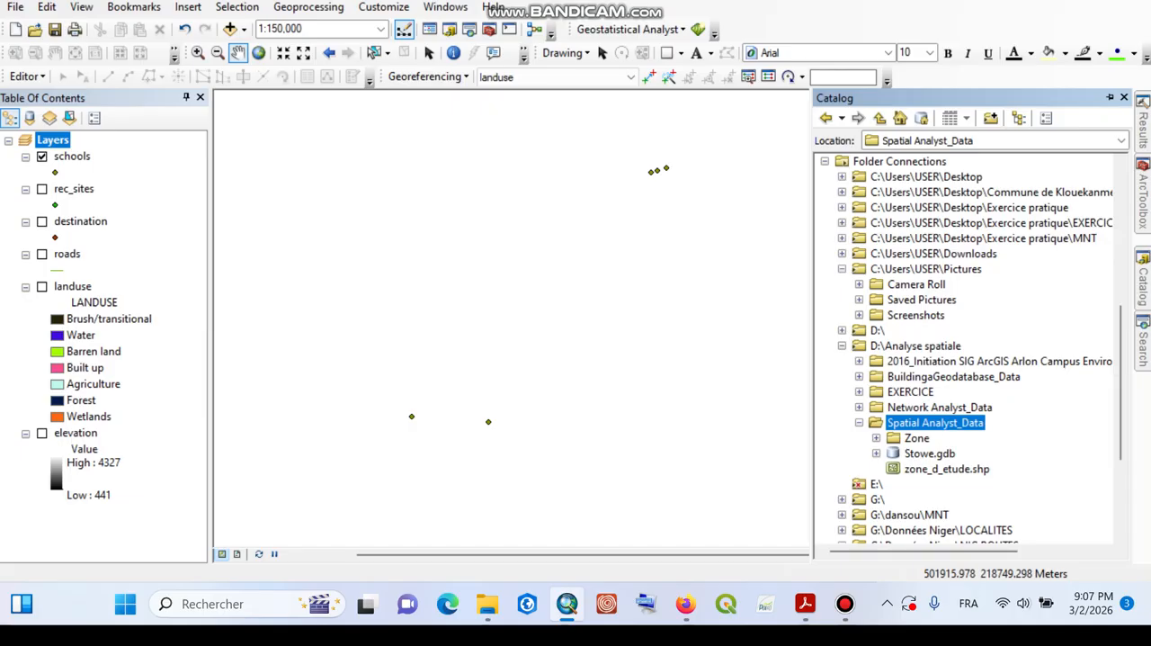
right_click(931, 421)
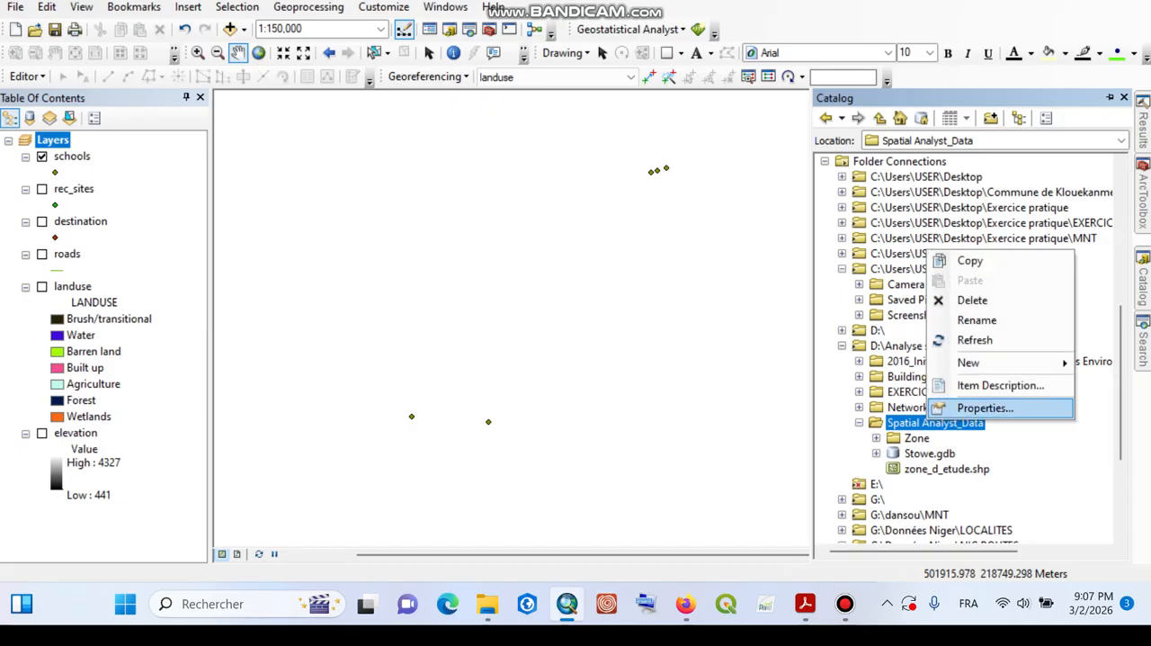
click(984, 407)
click(1130, 146)
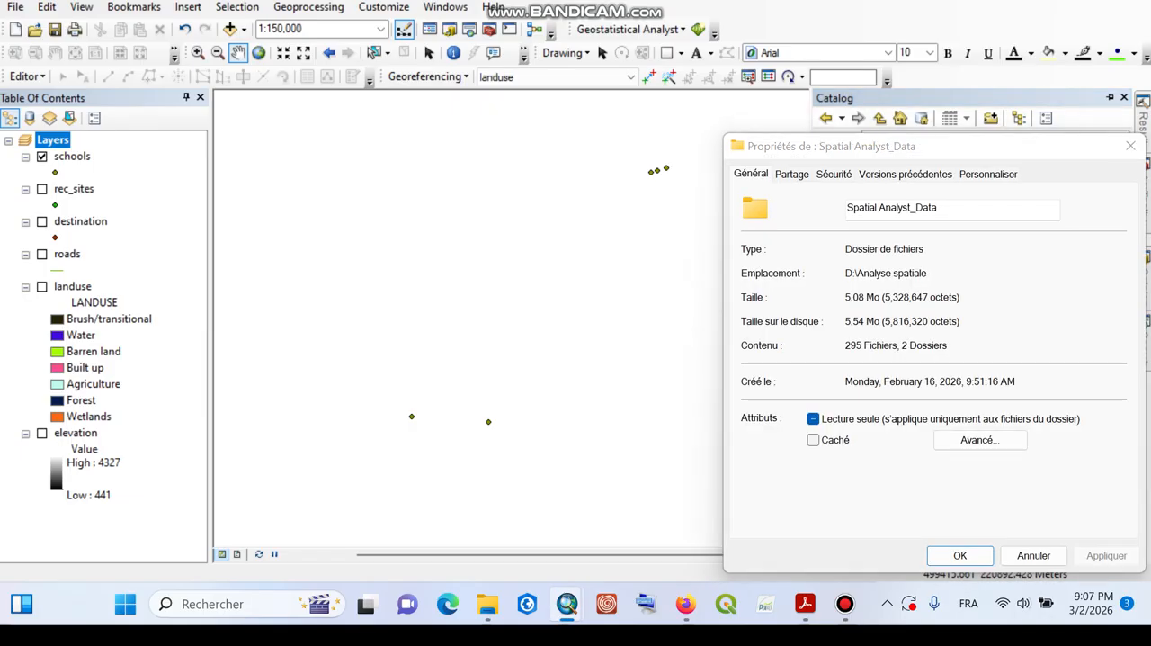
Step: Create a new toolbox inside the Spatial Analyst_Data folder
right_click(953, 424)
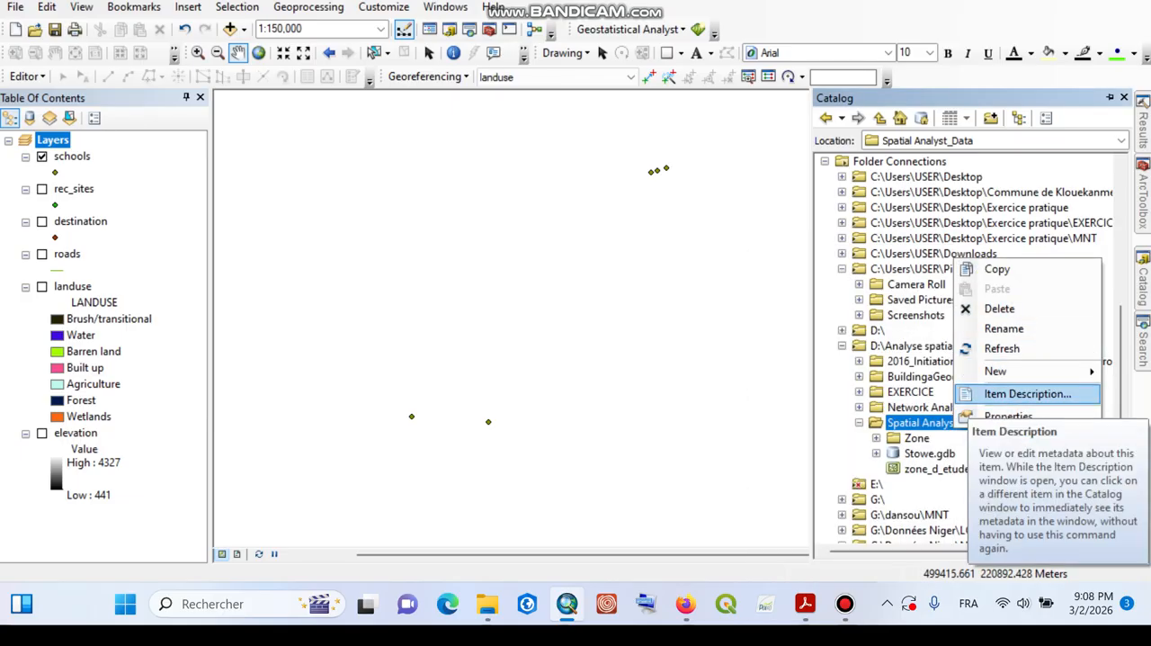
mouse_move(995, 371)
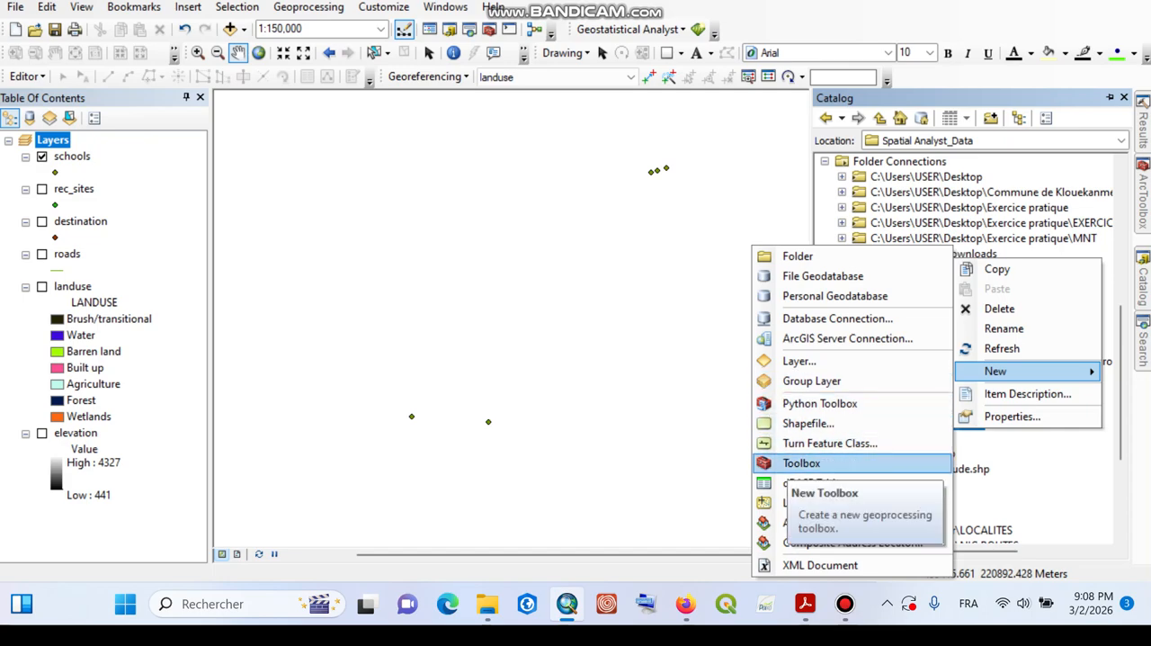
click(801, 463)
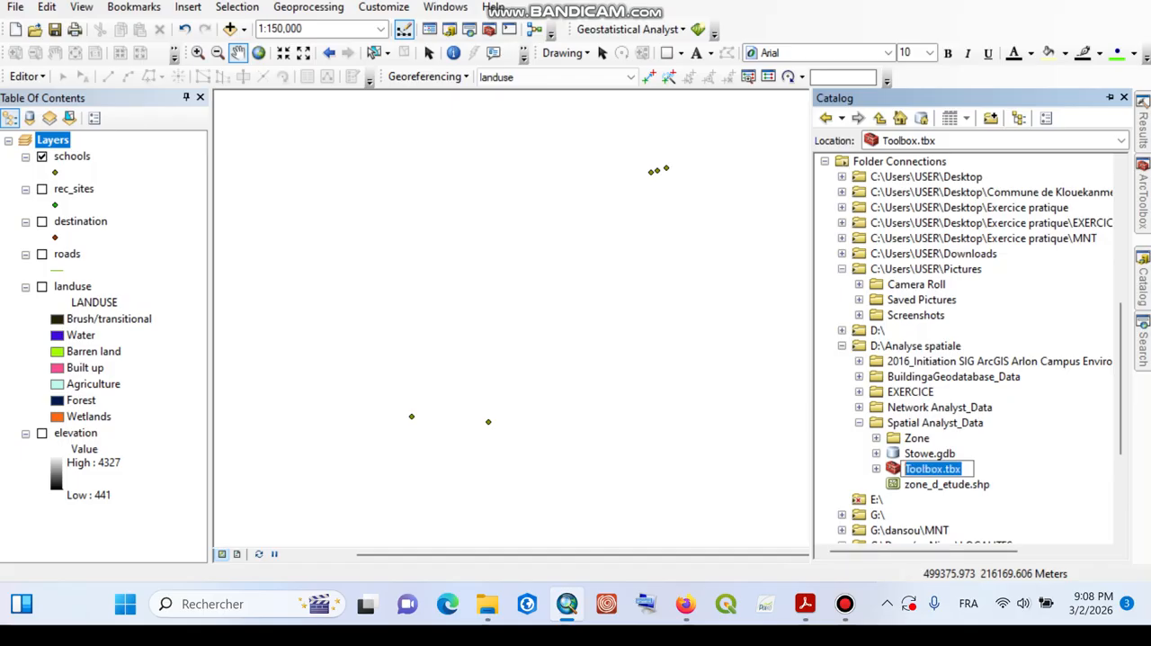
Step: Name the new toolbox in the Spatial Analyst_Data folder boite_a_outil
text(bo)
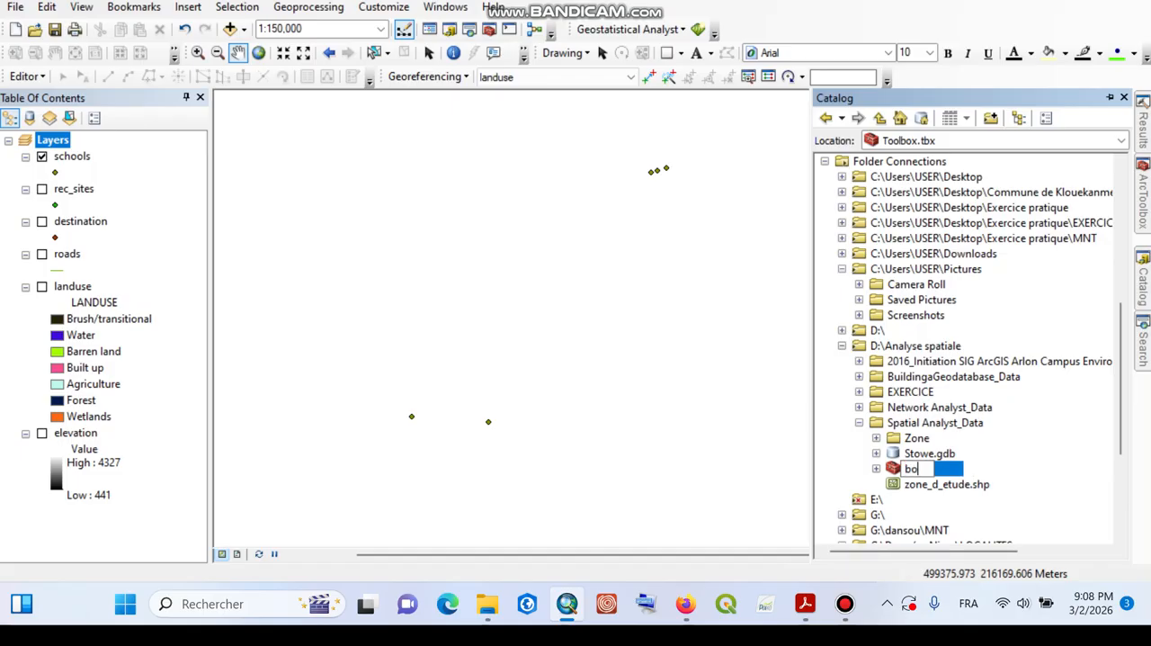
text(ite _à)
key(BackSpace)
text(a_ou)
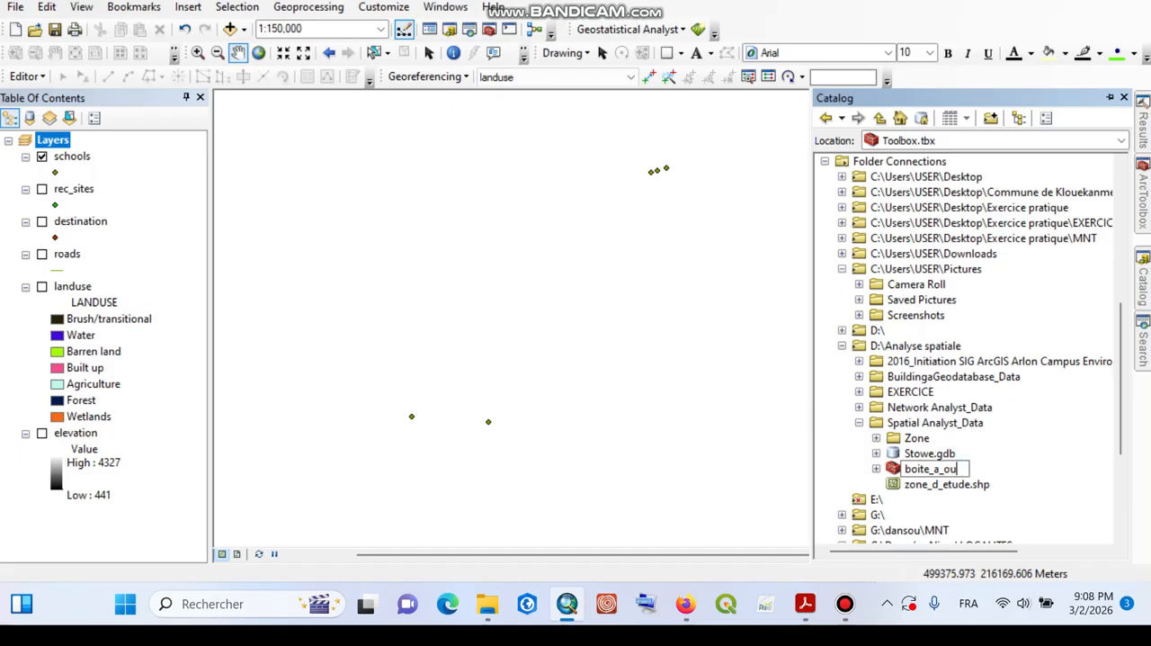
text(til)
key(Return)
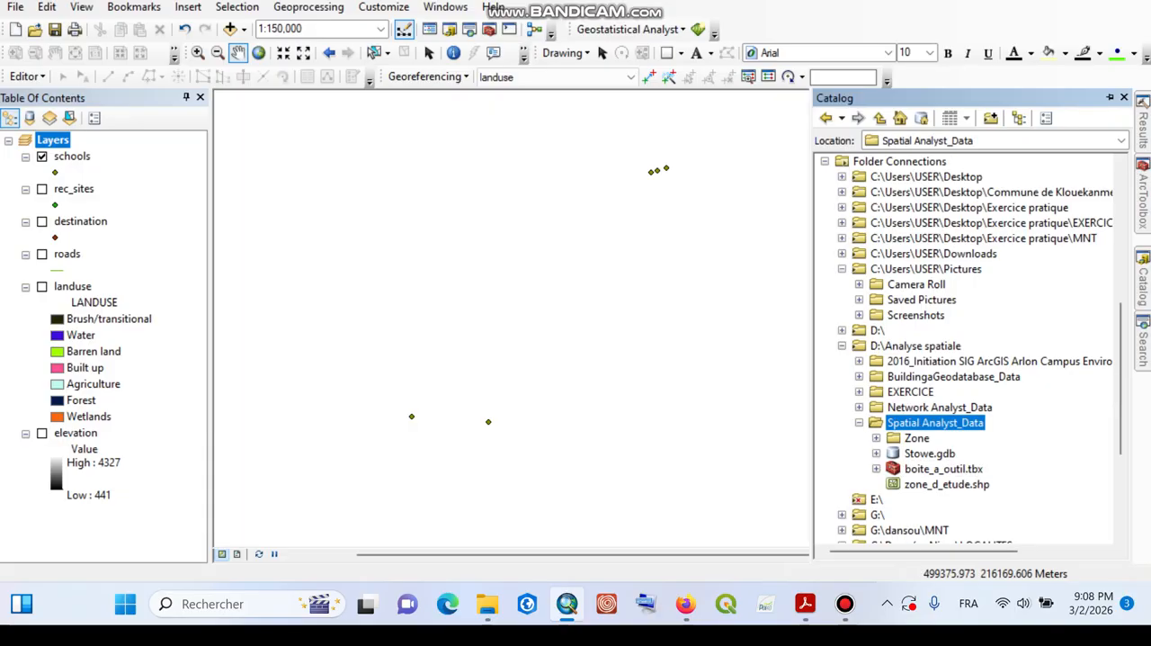
Step: Create a new model in the boite_a_outil toolbox
click(943, 469)
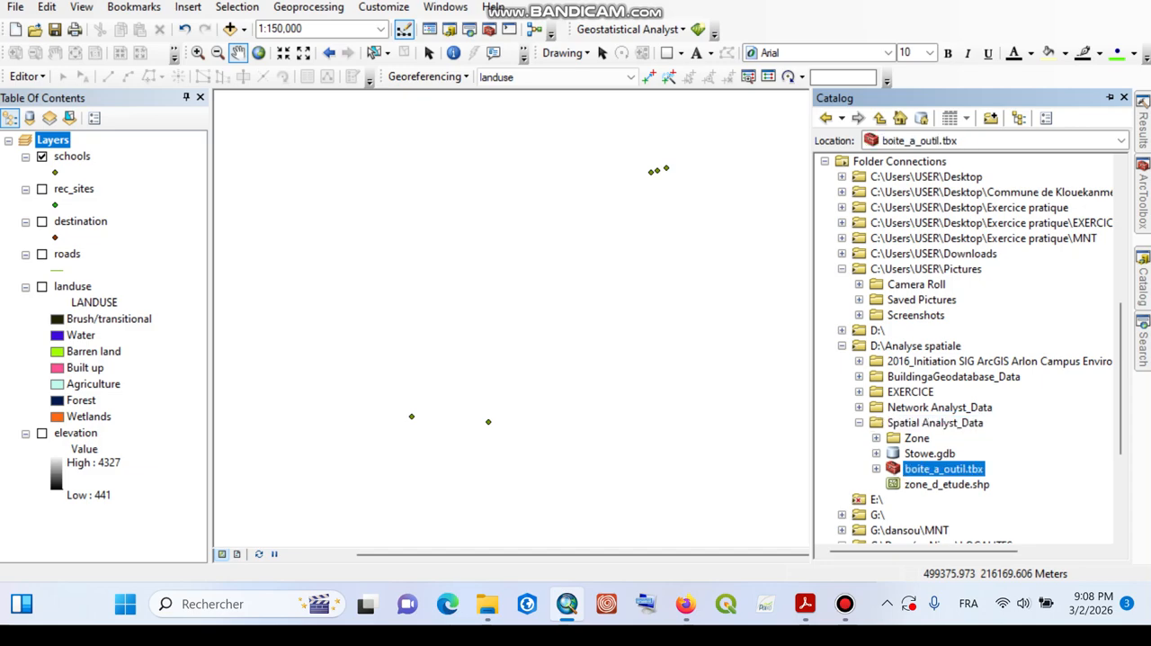
right_click(939, 469)
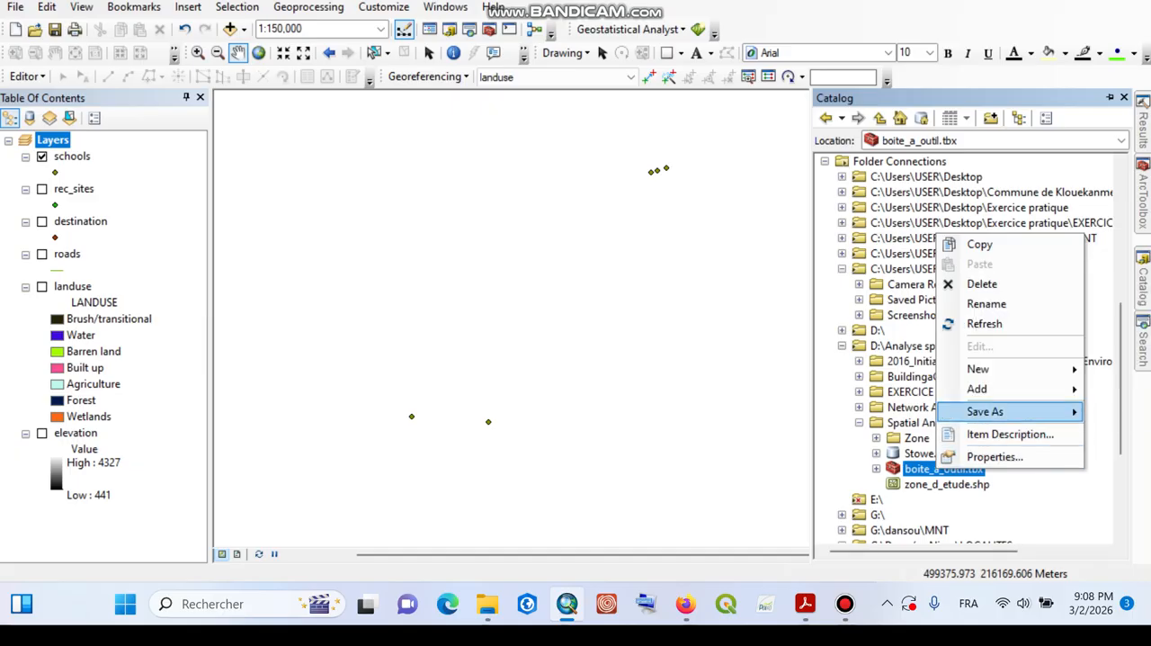
mouse_move(980, 369)
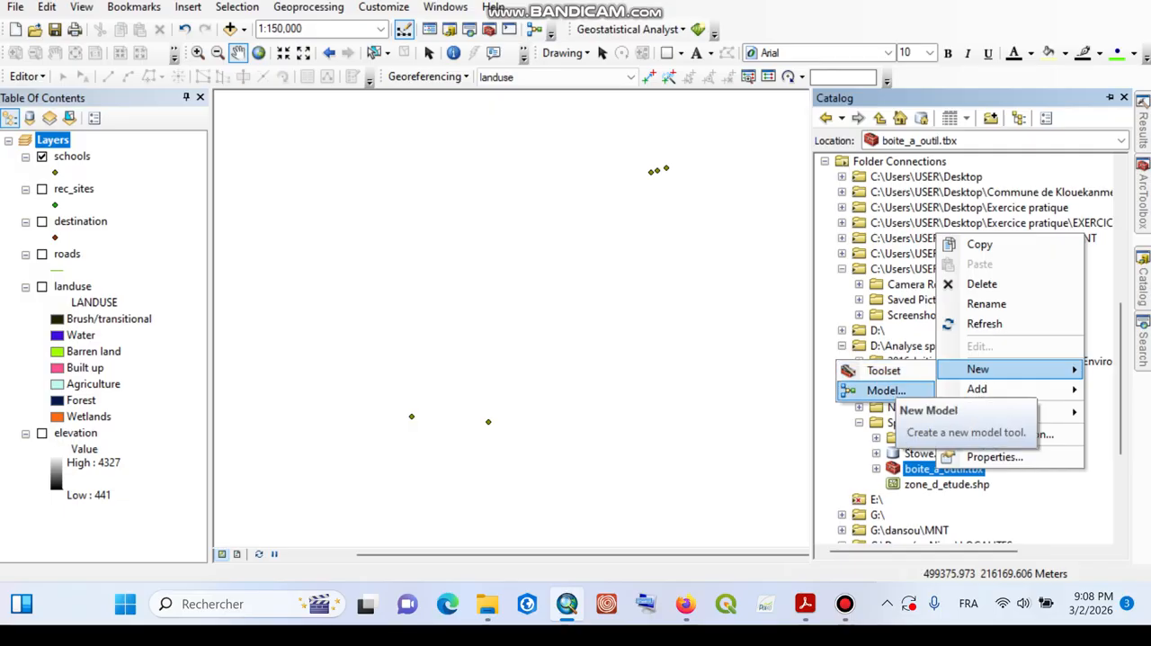
click(886, 390)
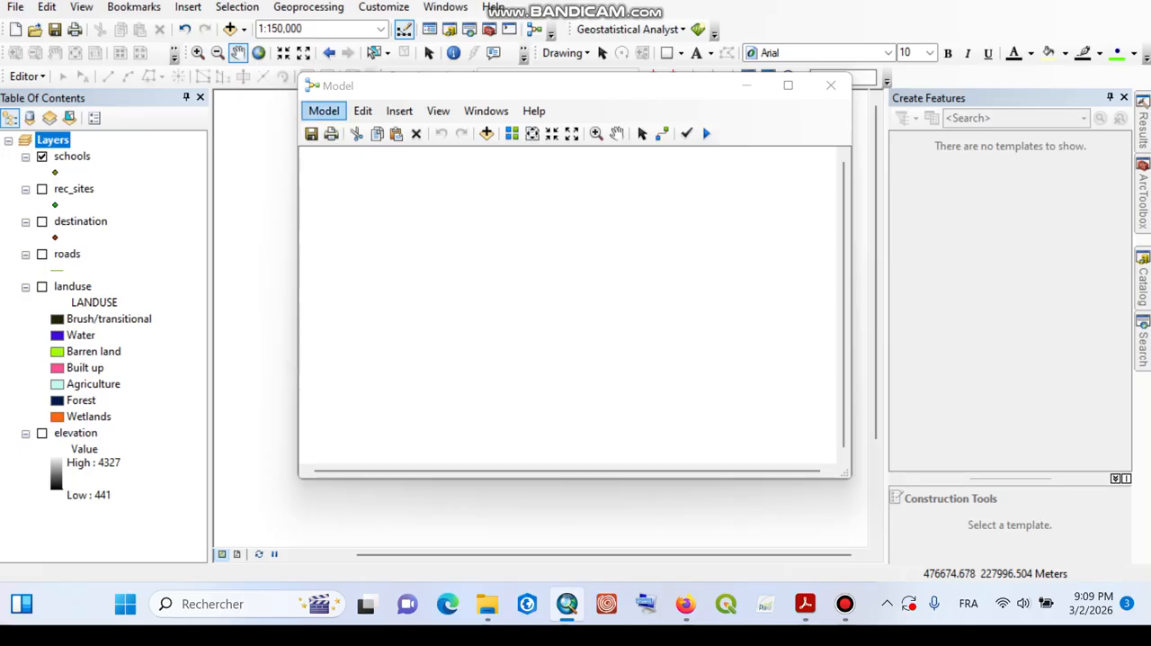
Step: Set the model's name to Findschool in its general model properties
click(324, 111)
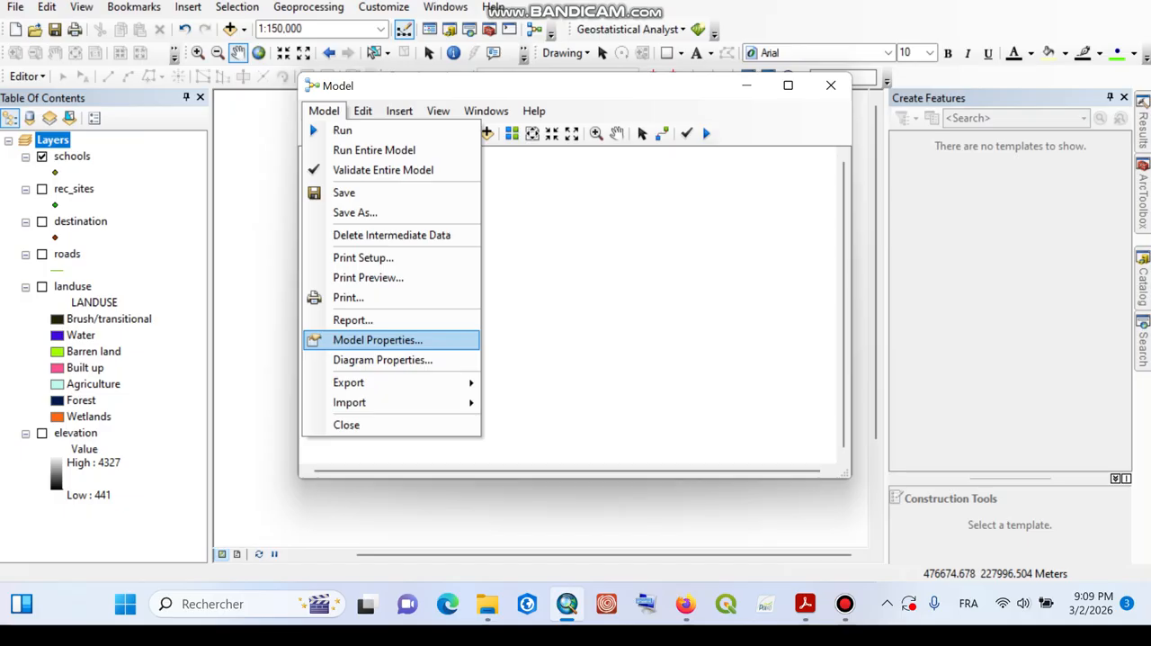
click(377, 339)
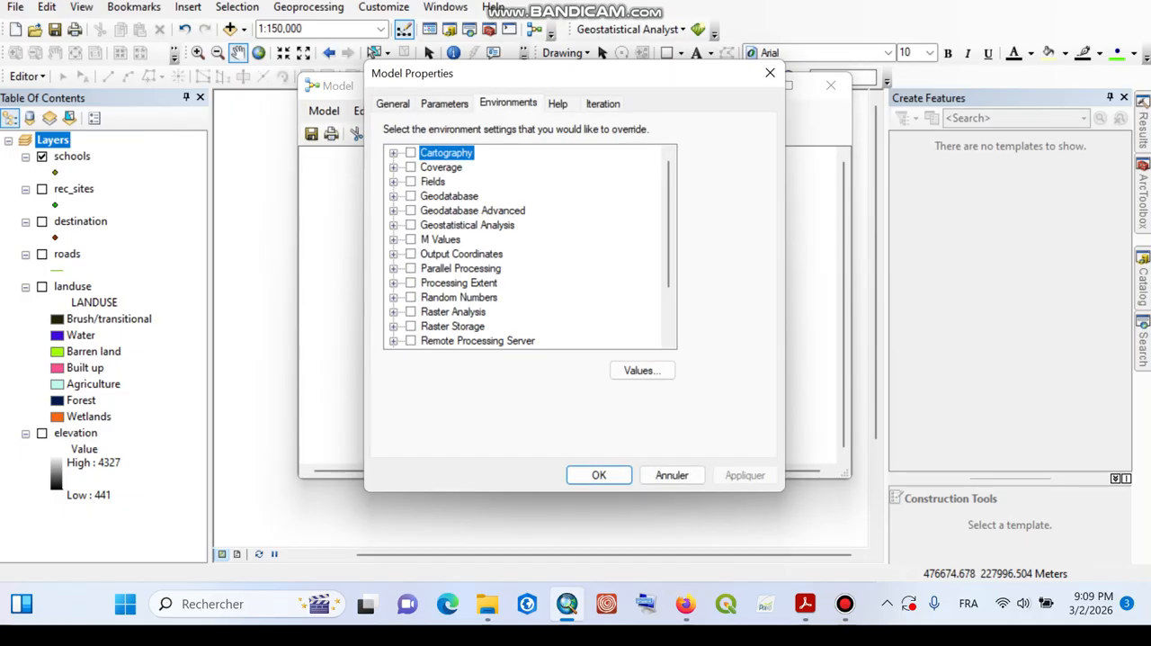
click(393, 104)
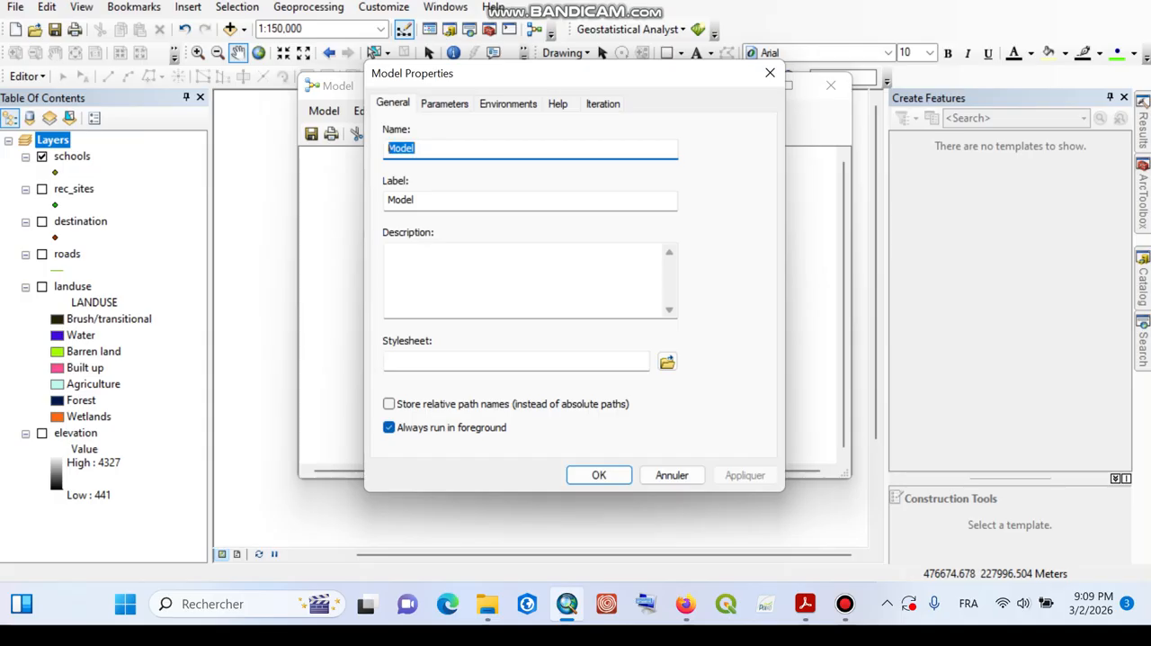
text(FIN)
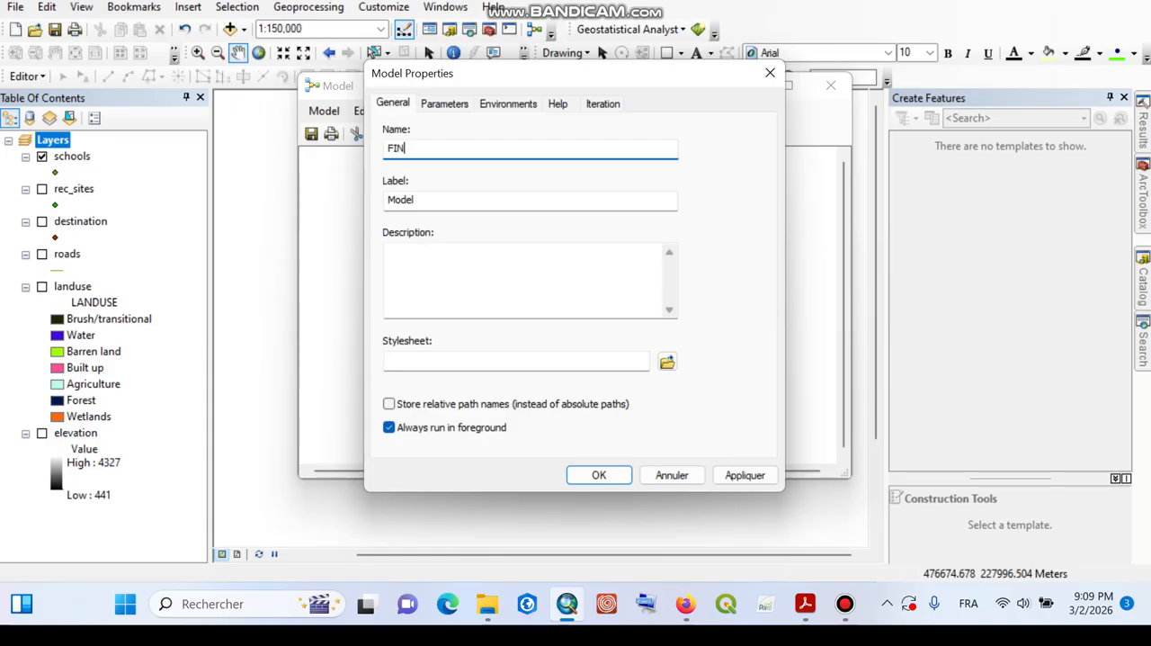
key(BackSpace)
key(BackSpace)
text(indsco)
key(BackSpace)
text(hool)
key(Tab)
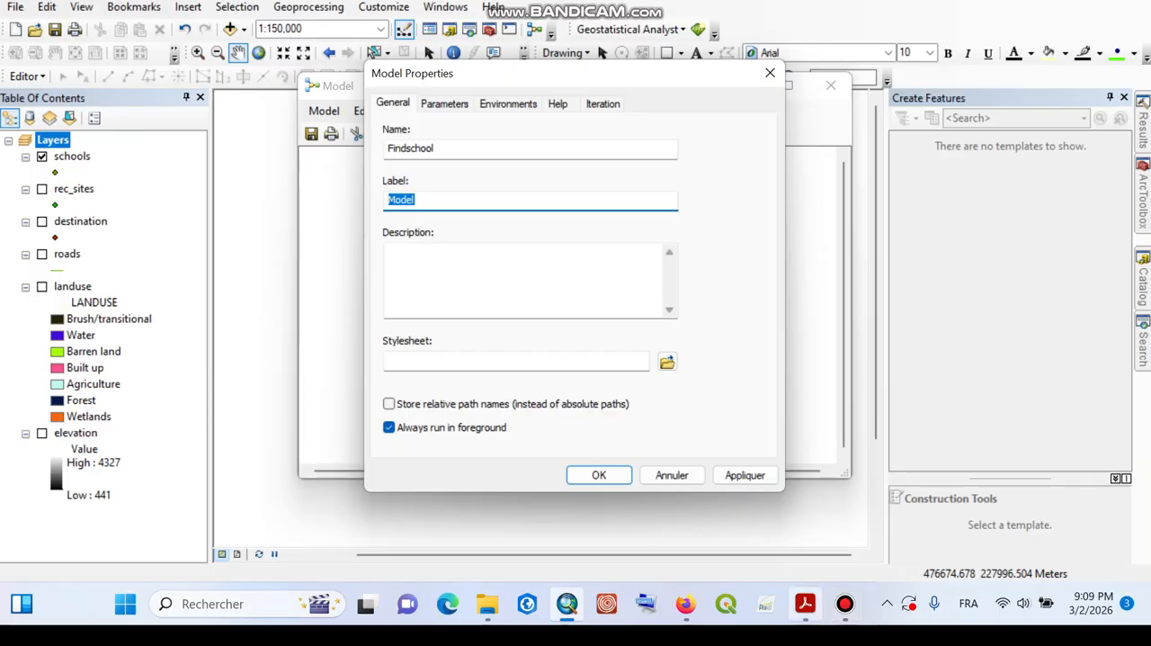
Step: Switch to spatial-analyst-tutorial fran.pdf in Adobe Acrobat and read the instructions for the model's name, label and relative path option
click(805, 603)
scroll(704, 330, down, 10)
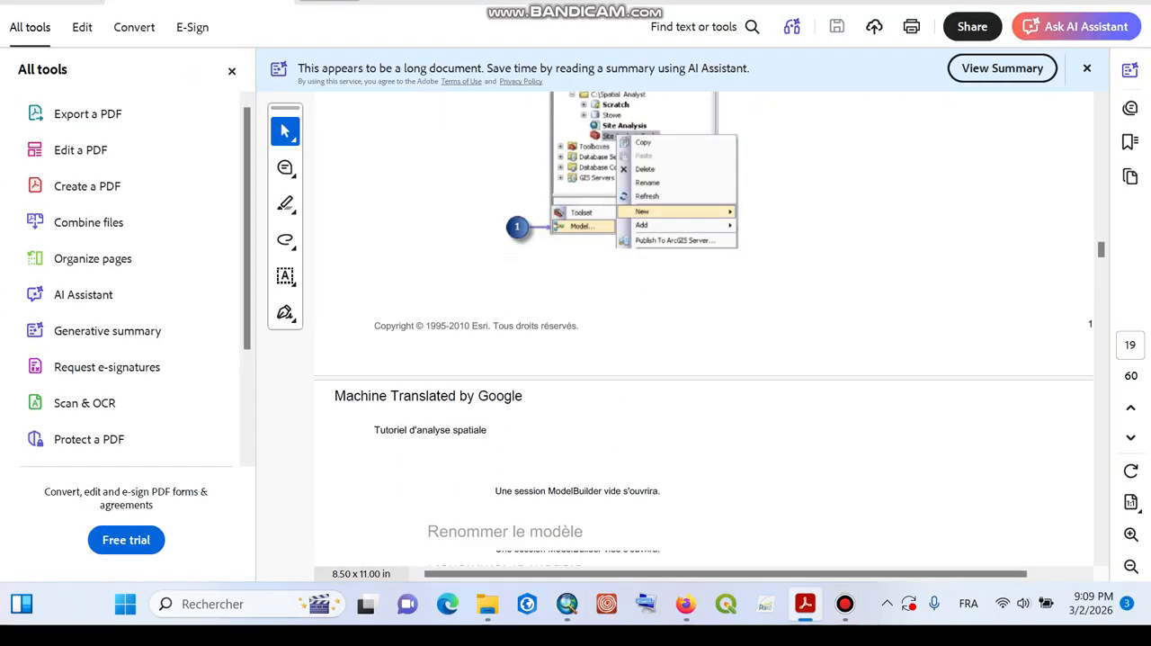
scroll(704, 330, down, 4)
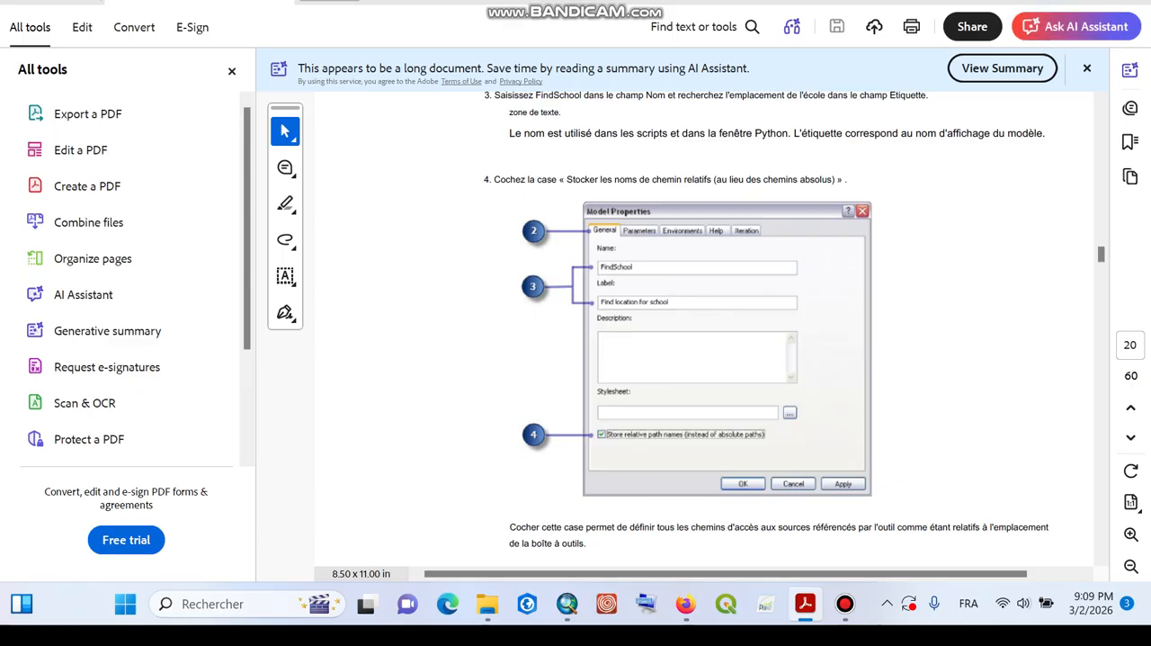
mouse_move(844, 603)
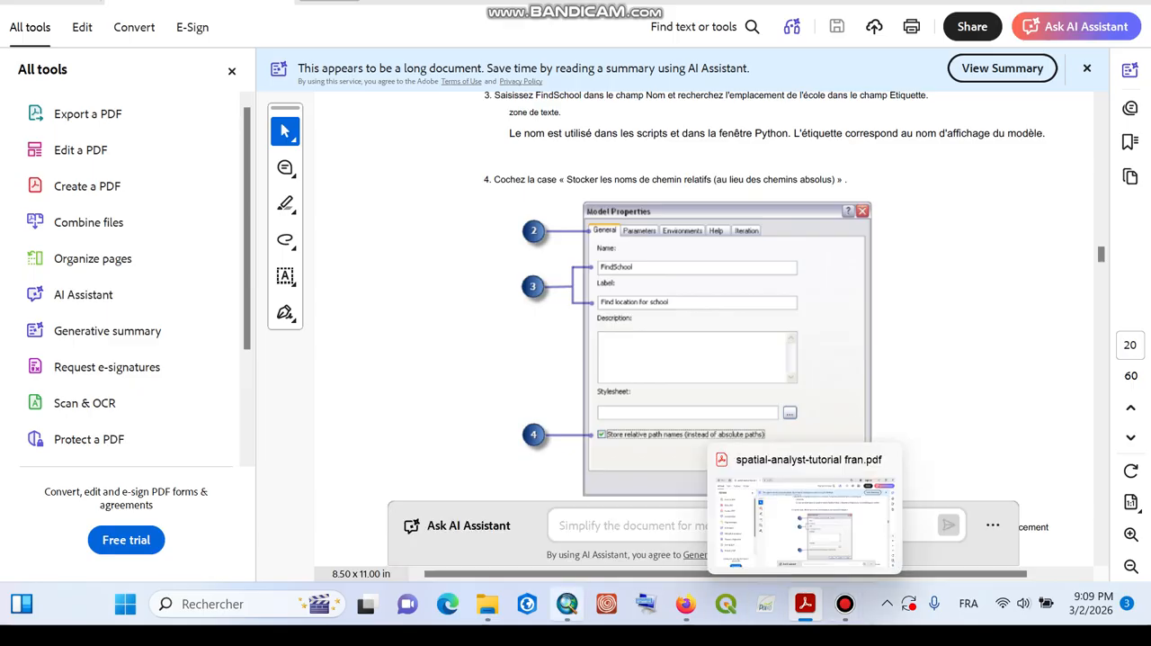
Step: Return to ArcMap and set the model's label to Find_location_for_school, checking the wording against the tutorial PDF
click(566, 603)
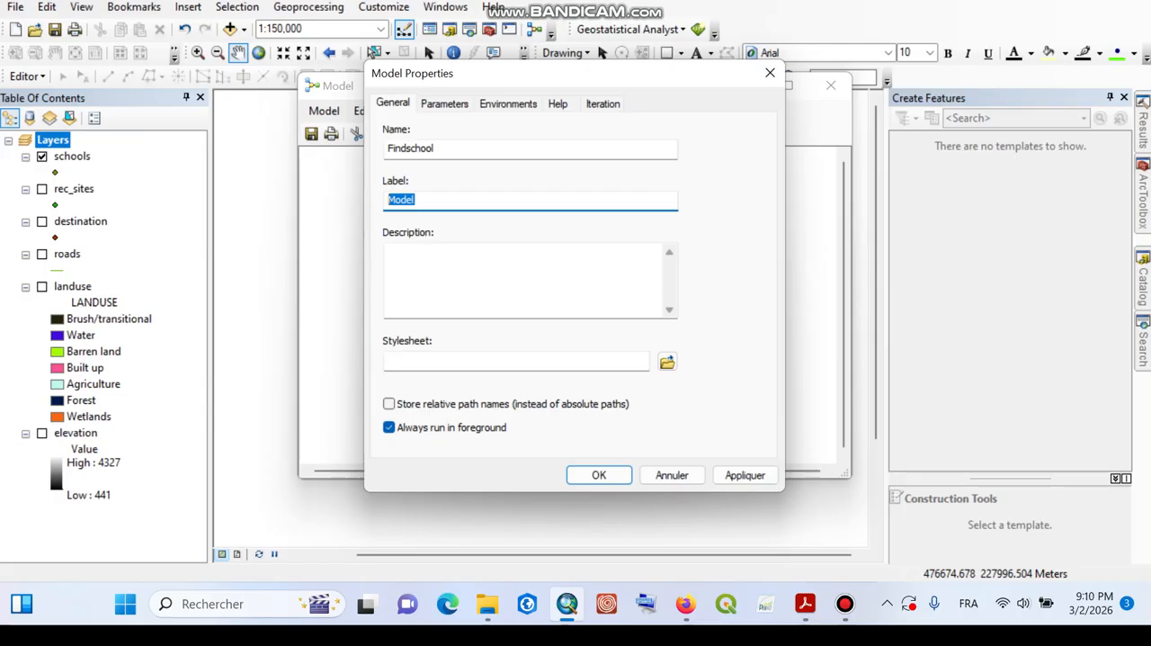
text(Find_loct)
key(BackSpace)
text(ation)
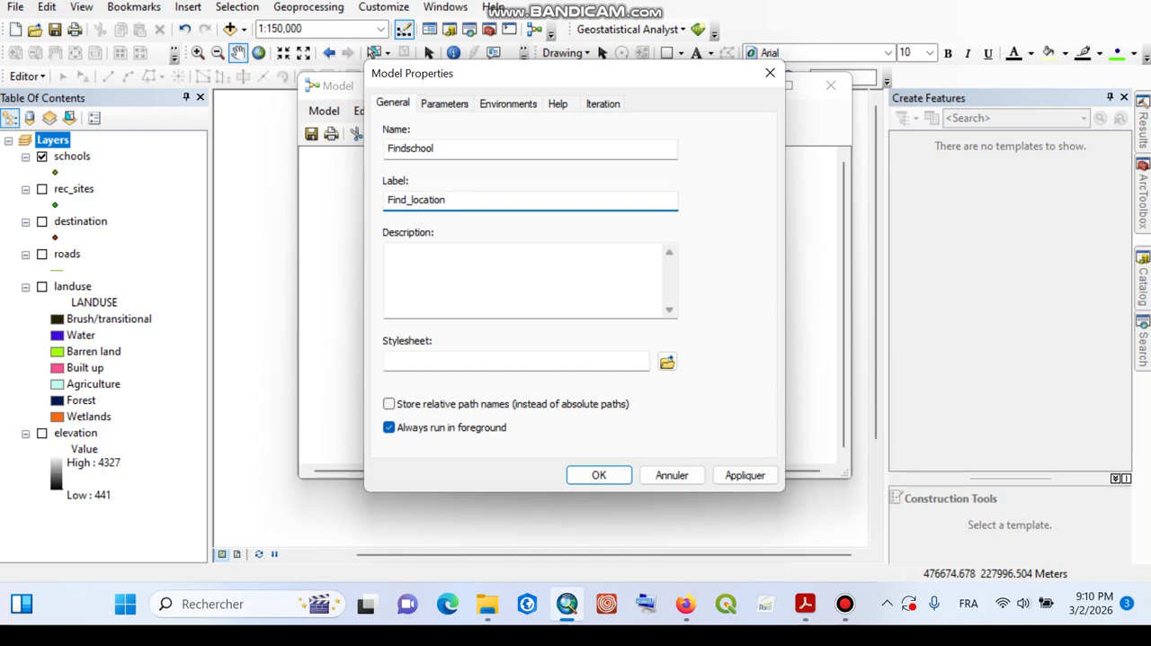
text(_)
click(805, 603)
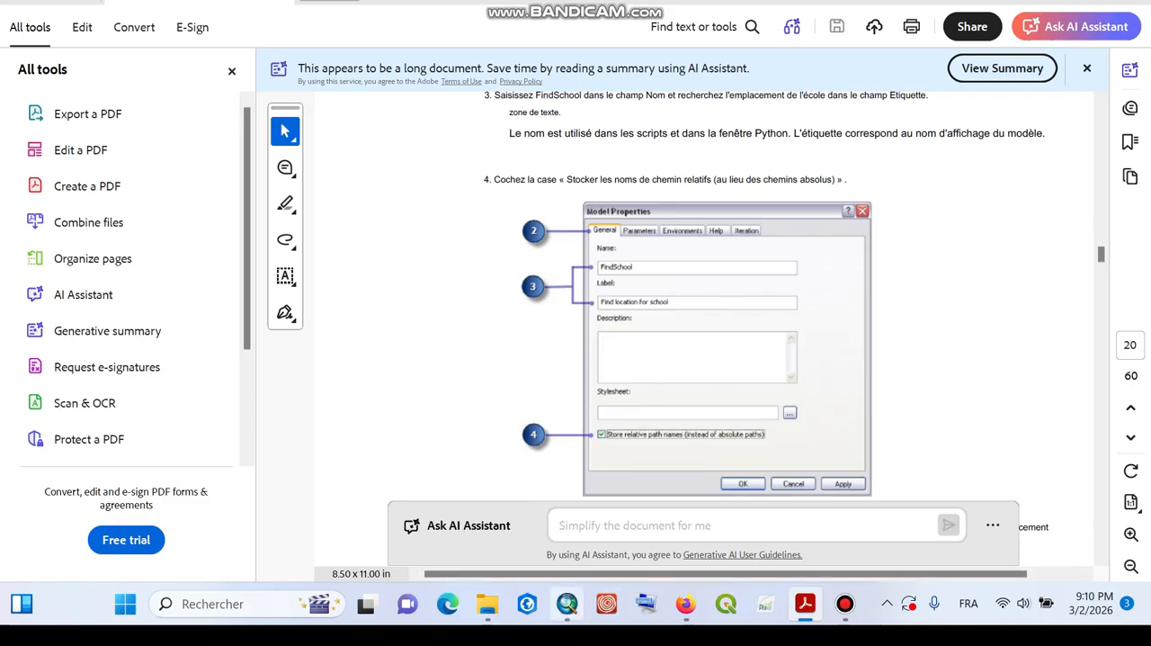
click(567, 603)
text(for)
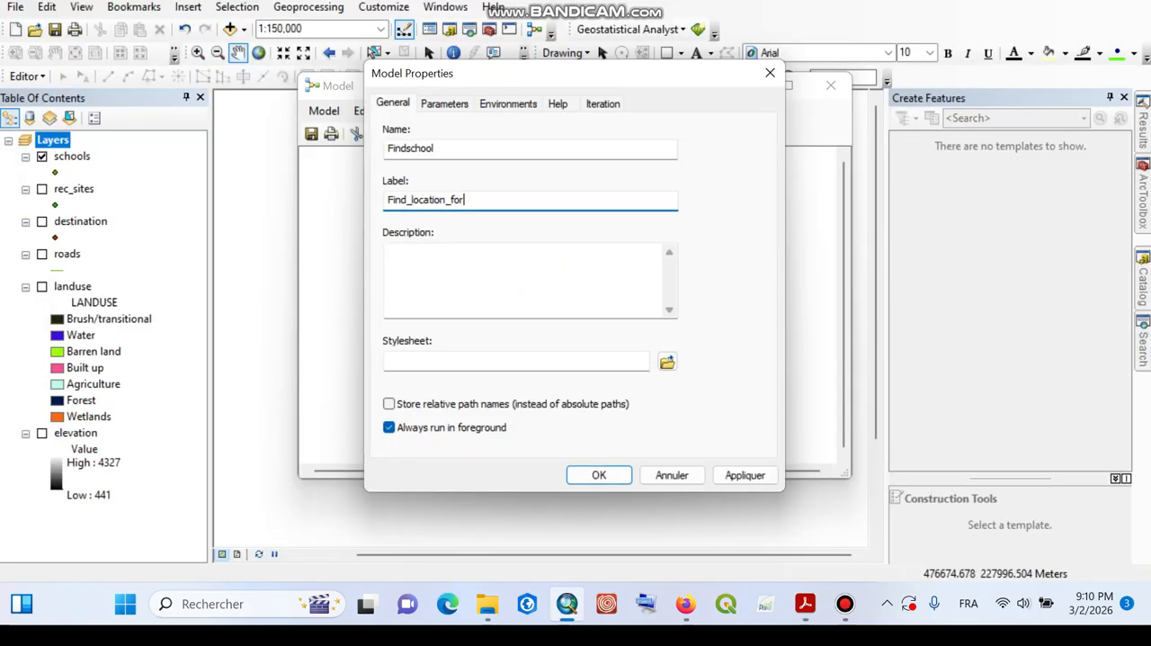
text(_school)
Step: Enable storing relative path names for the model and turn off always running in the foreground
click(388, 404)
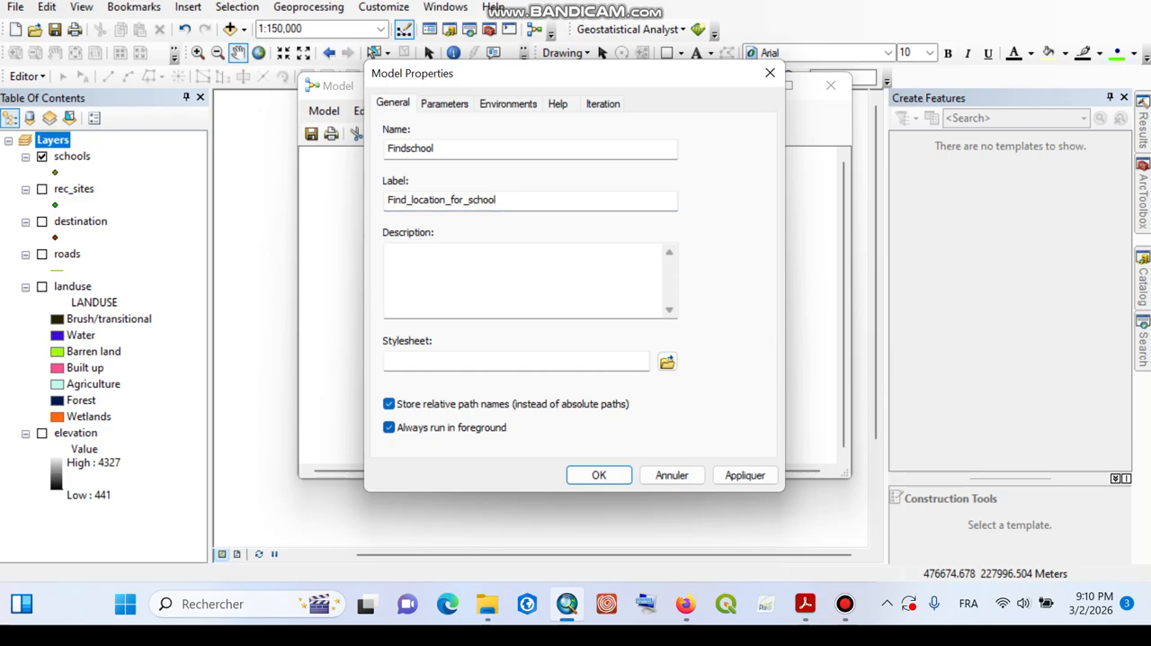
click(389, 427)
Step: Choose the processing Extent and the raster analysis Cell Size as the environment settings the model overrides
click(508, 103)
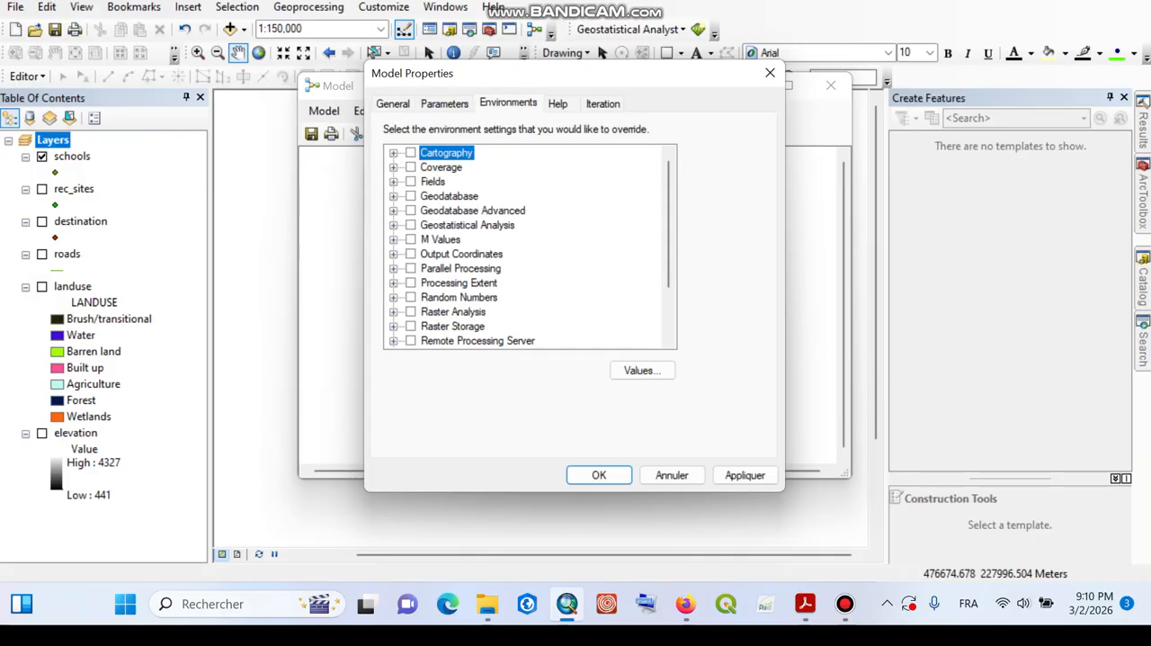
scroll(531, 248, down, 1)
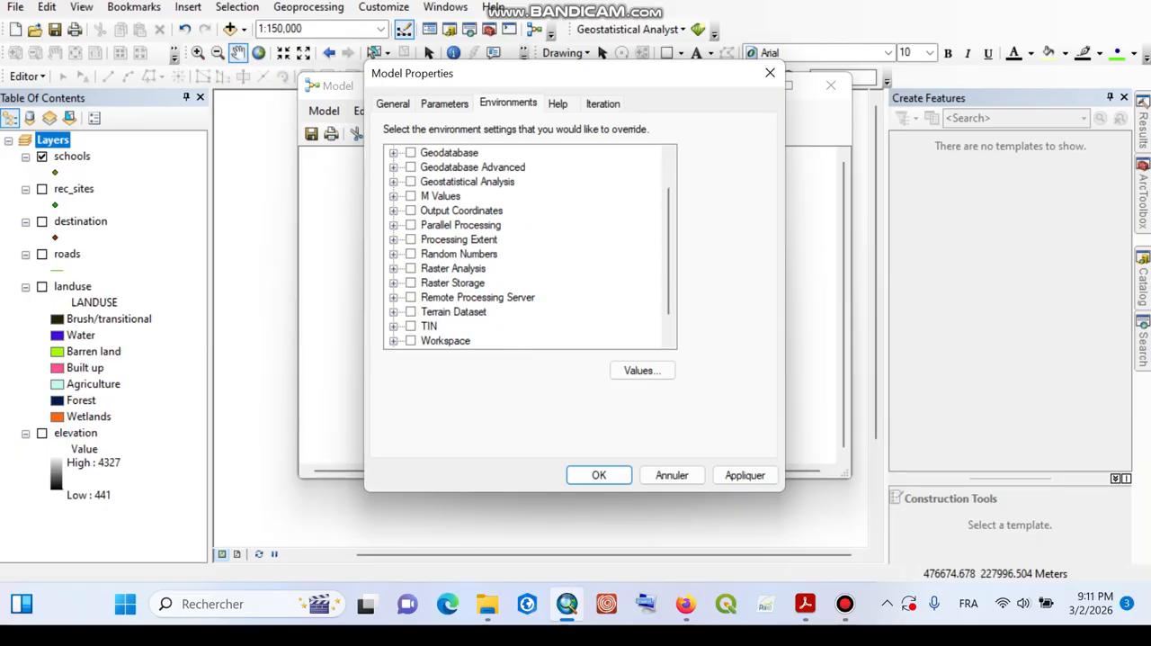
click(393, 240)
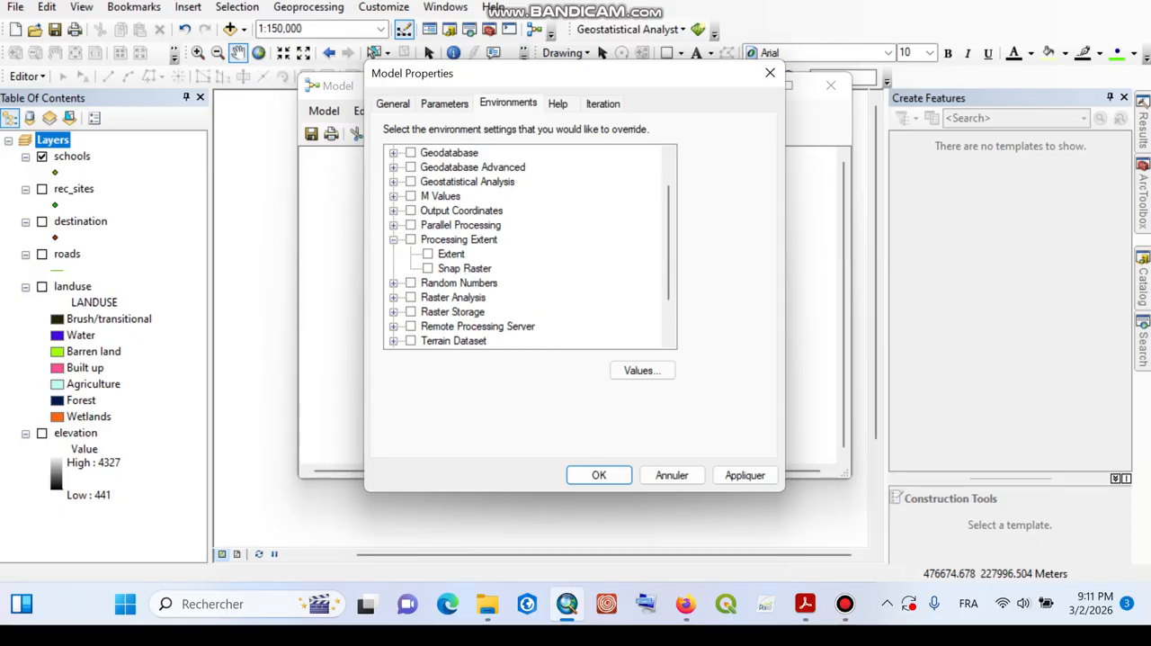
click(428, 255)
click(393, 298)
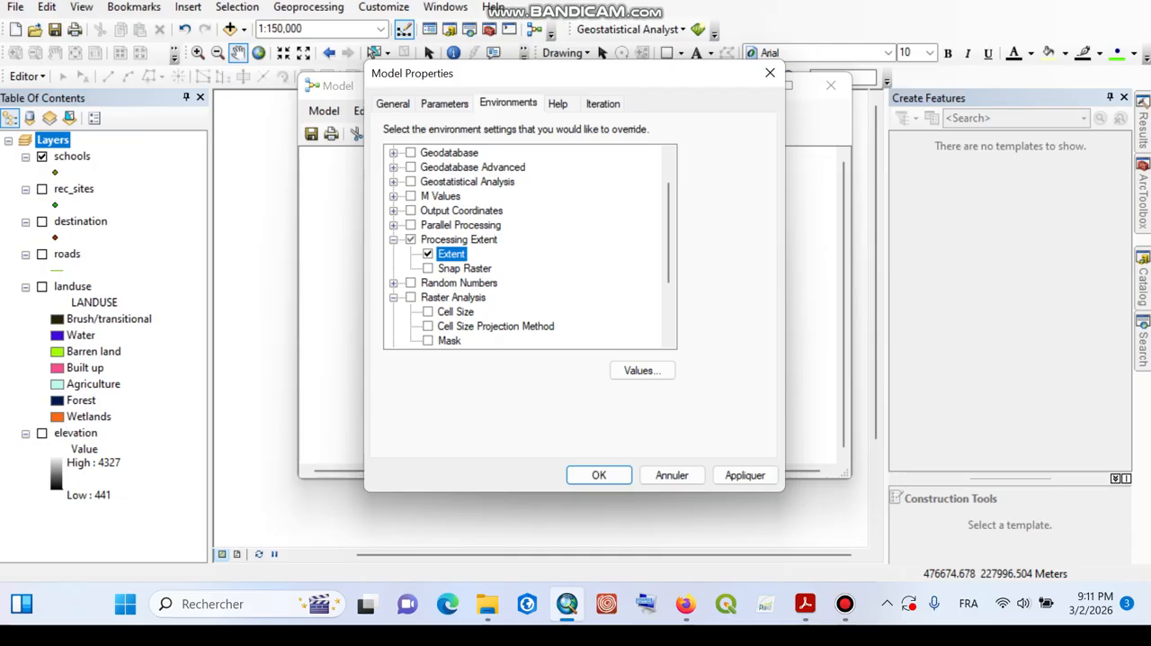
click(428, 312)
scroll(530, 246, down, 3)
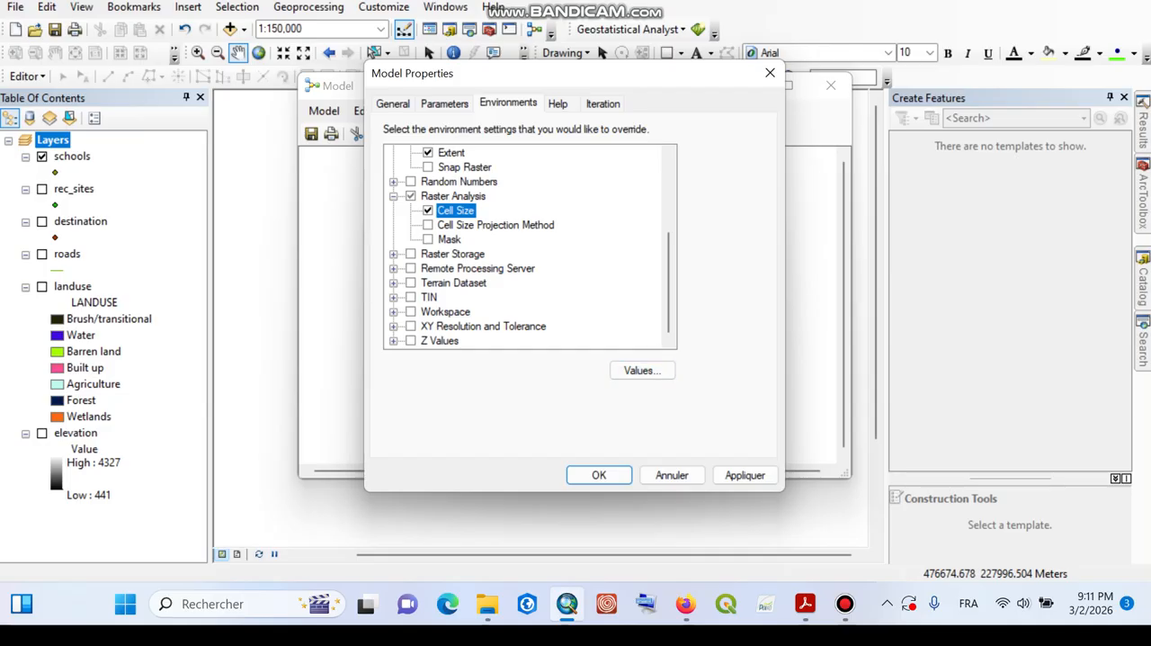
Step: Set the model's processing extent value to Same as layer elevation
click(642, 369)
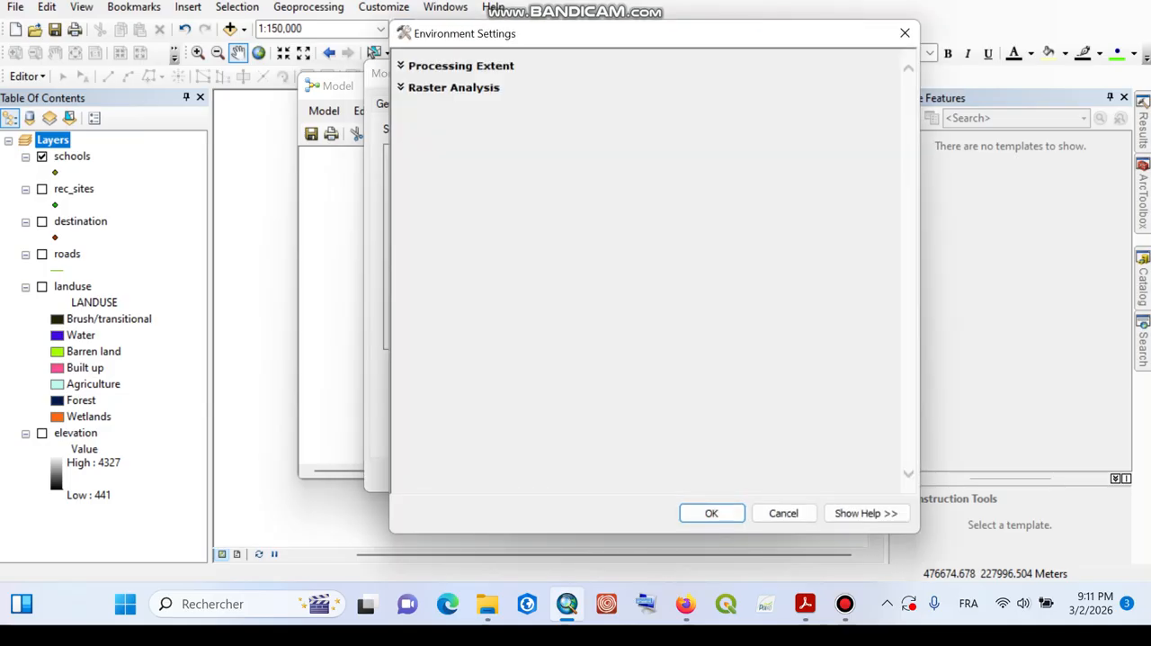
click(904, 34)
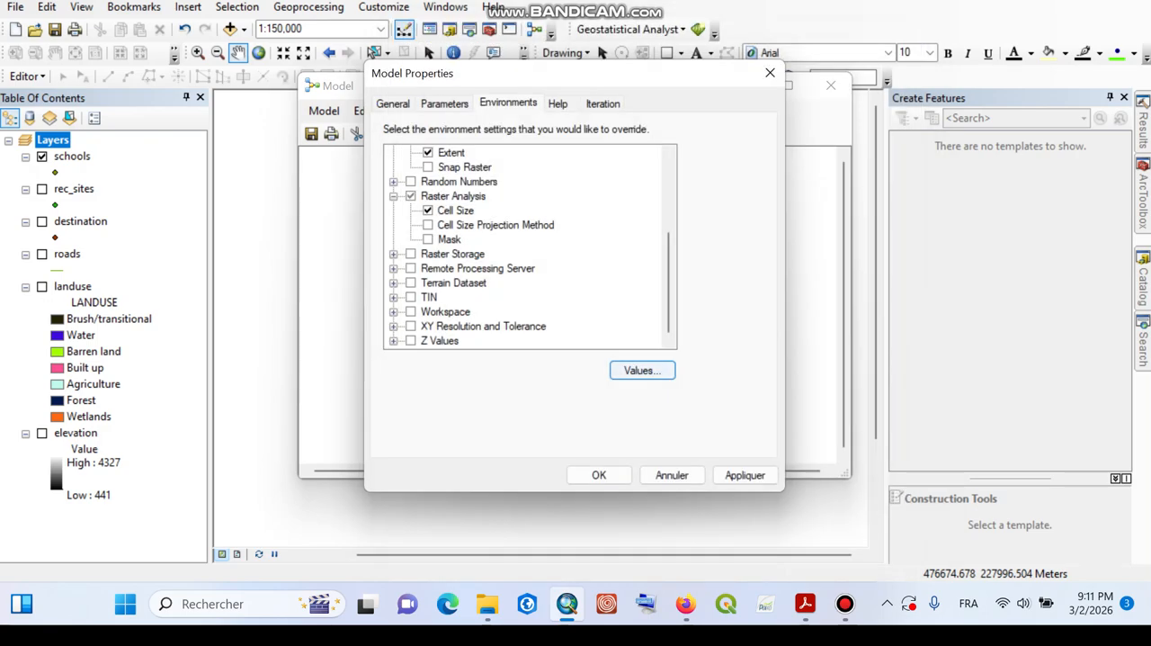
click(642, 369)
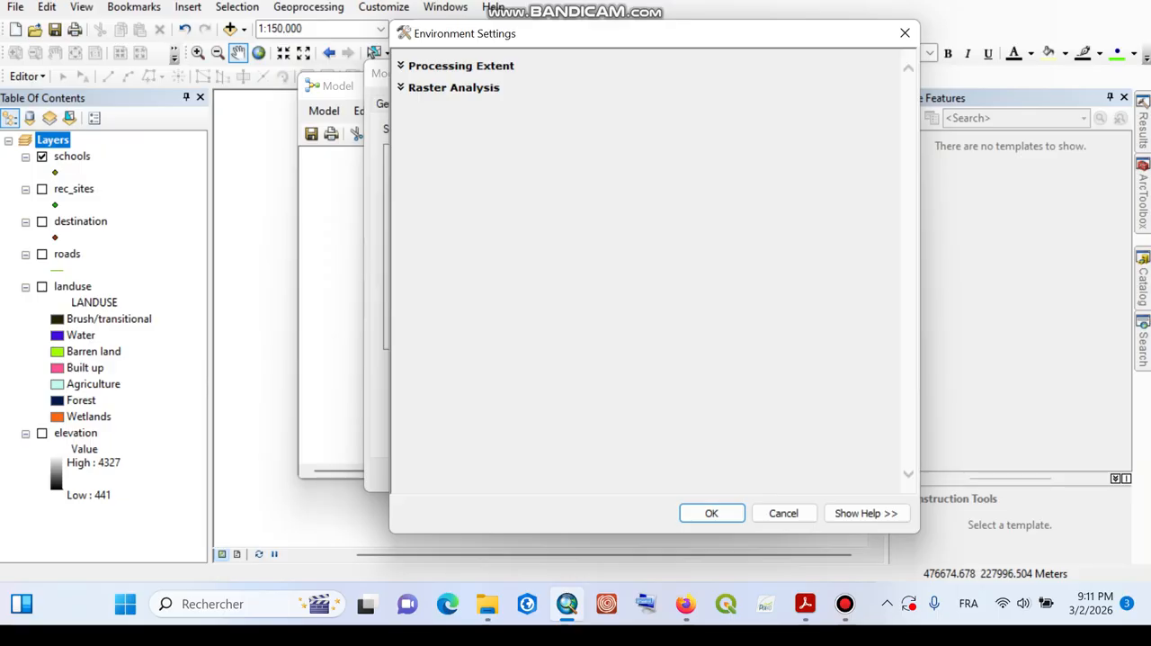
click(402, 66)
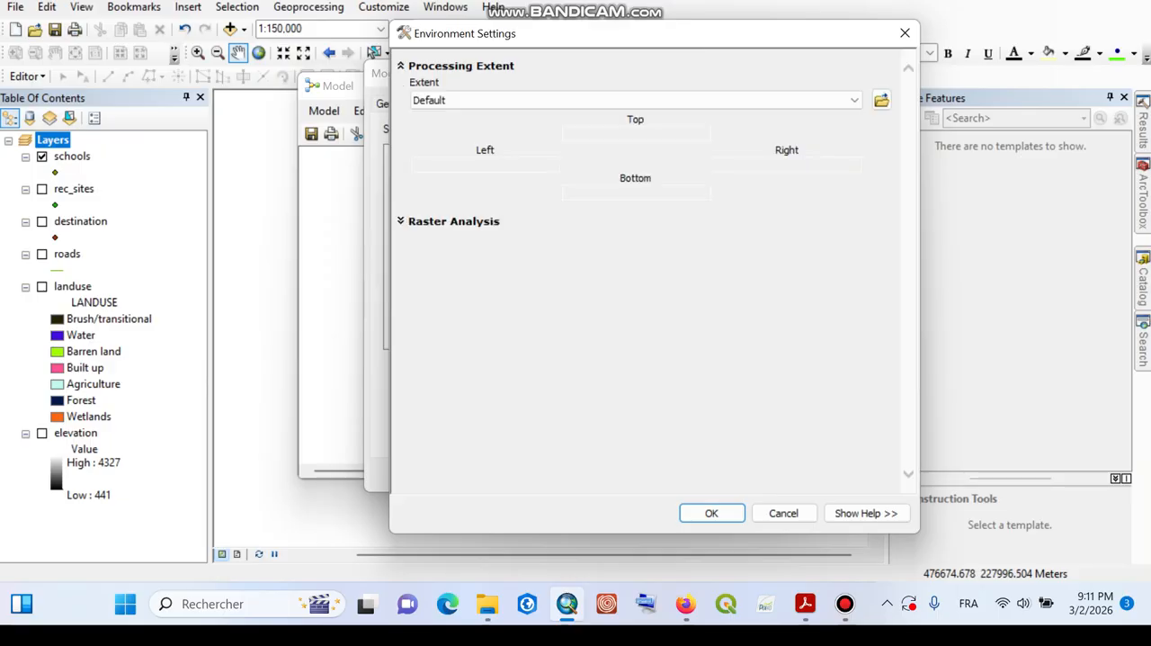
click(853, 100)
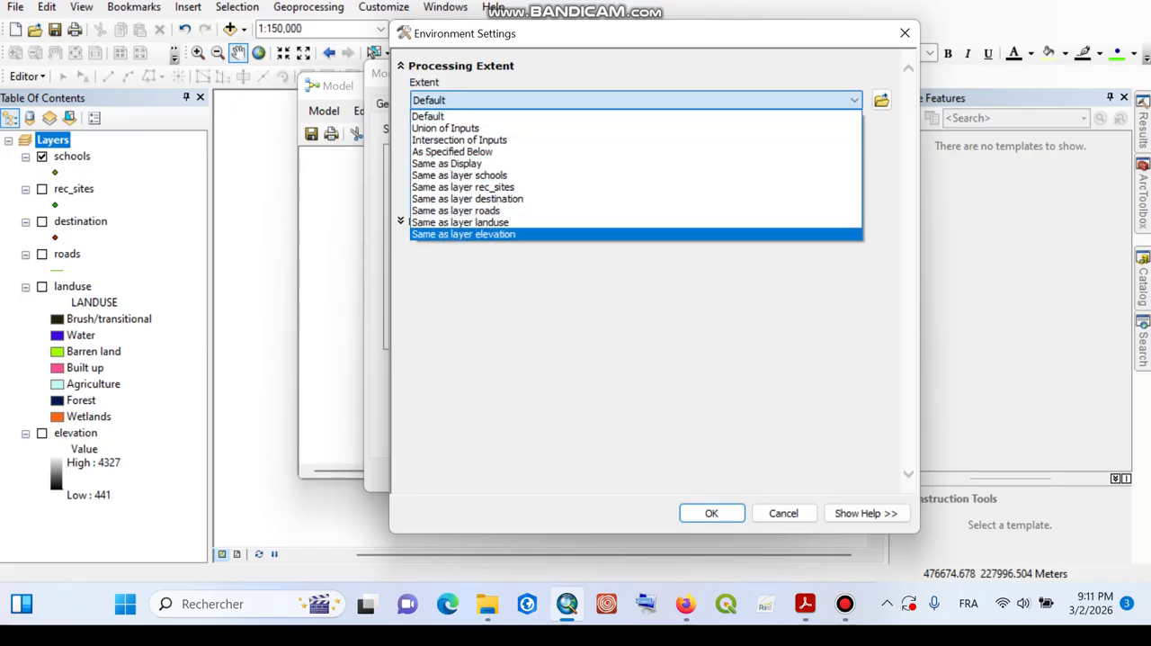
key(Return)
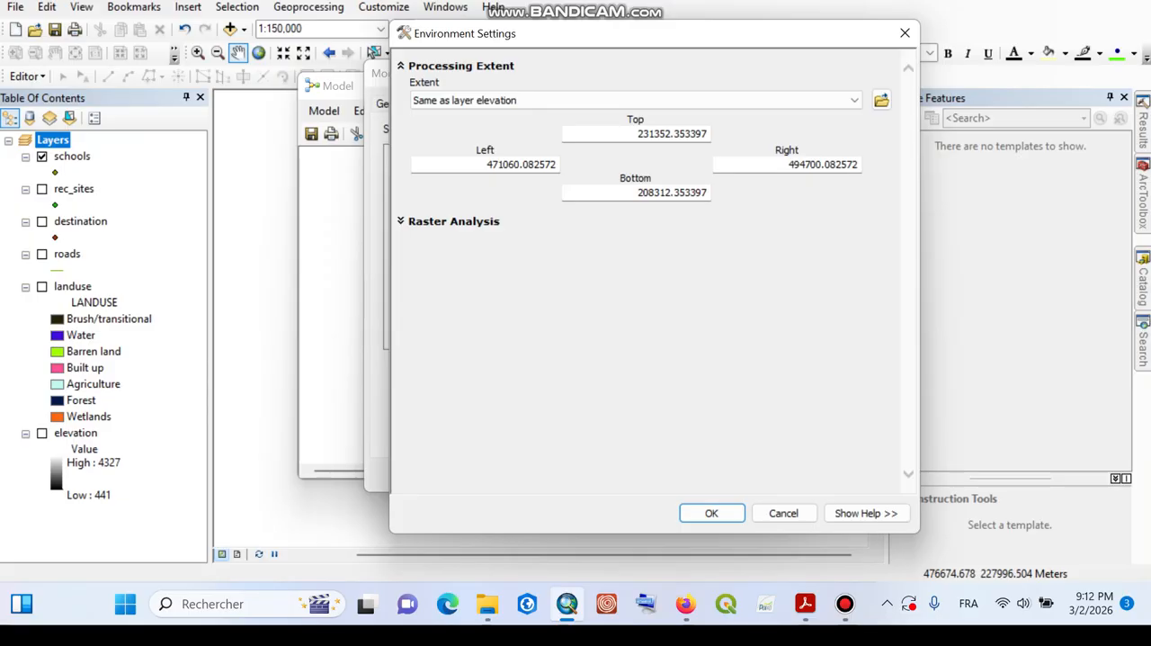
Step: Set the raster analysis cell size to Same as layer elevation and accept the environment settings and model properties
click(401, 222)
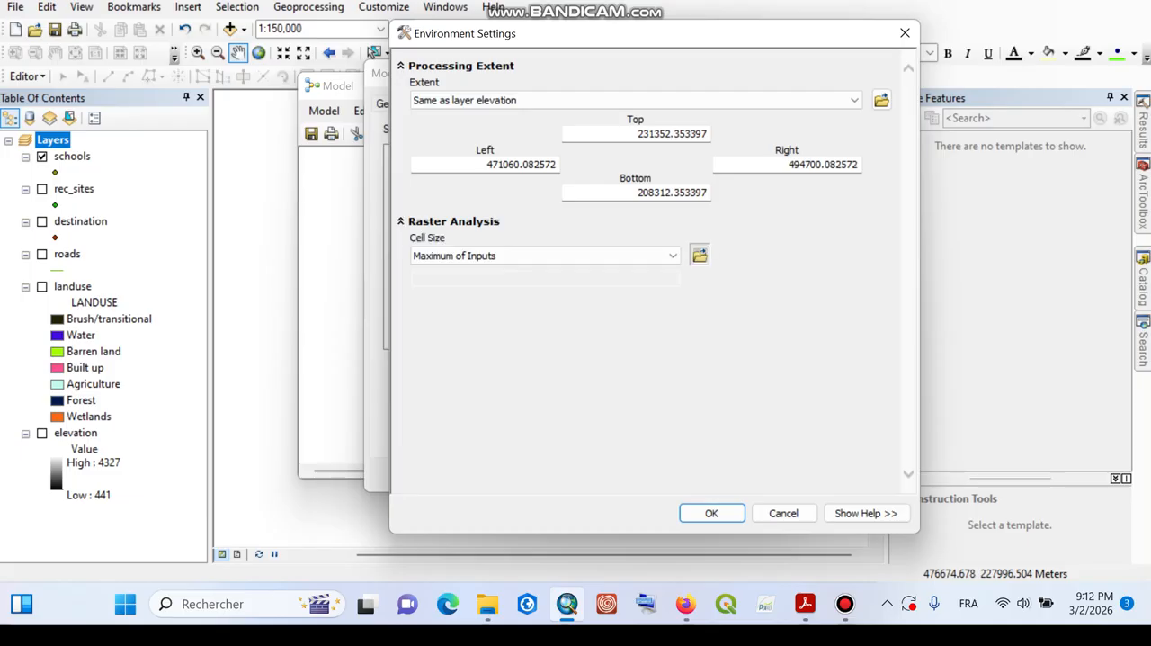
click(672, 256)
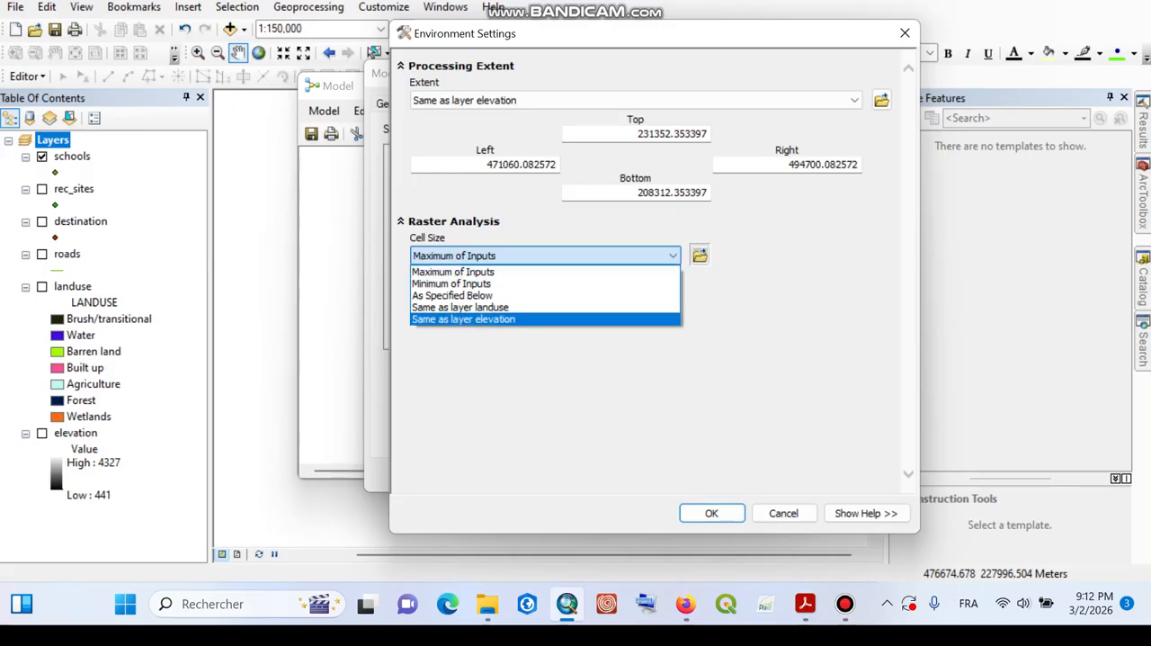
click(464, 320)
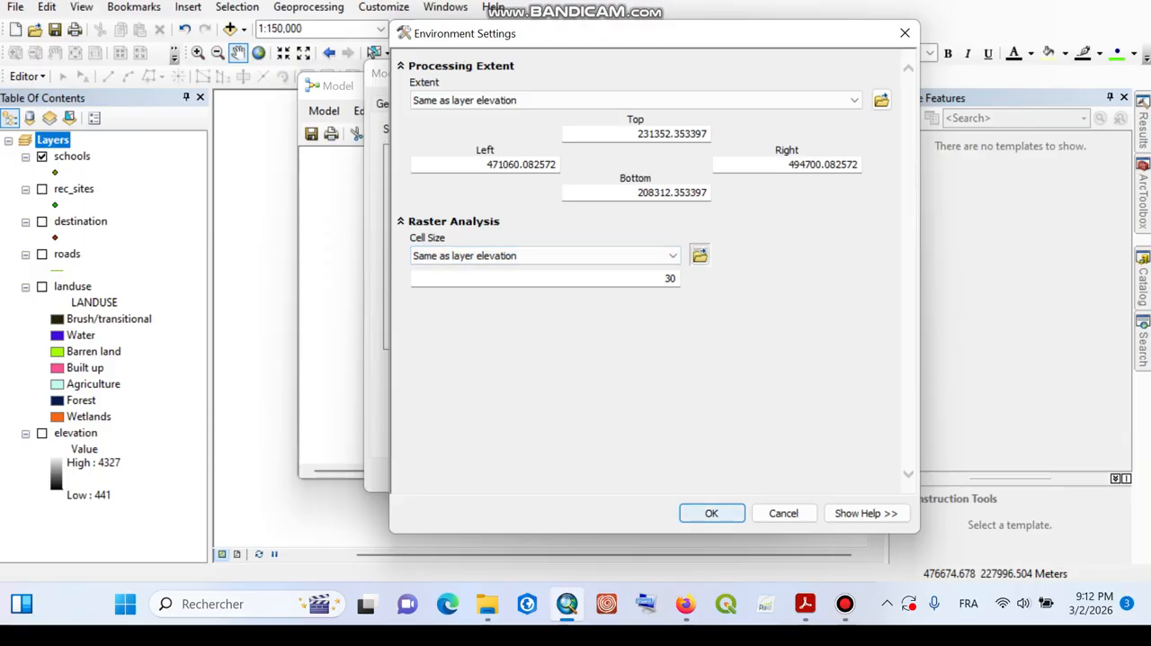
click(711, 513)
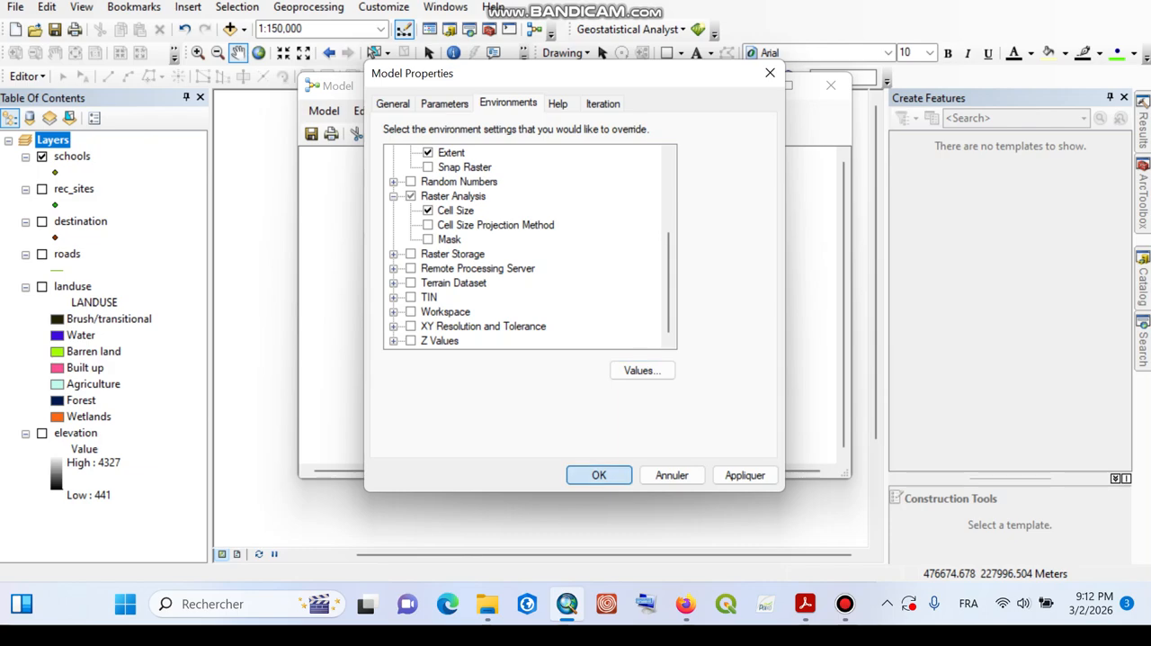
click(599, 475)
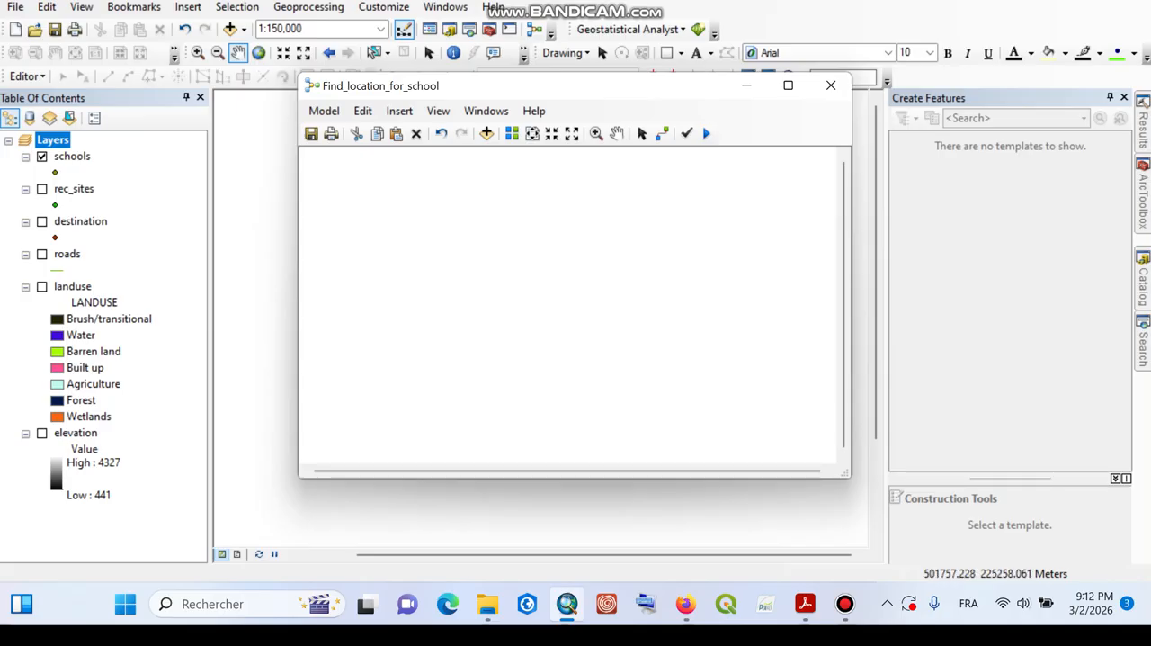
Step: Add the Spatial Analyst Euclidean Distance tool to the model with the schools layer as its source data
click(1143, 195)
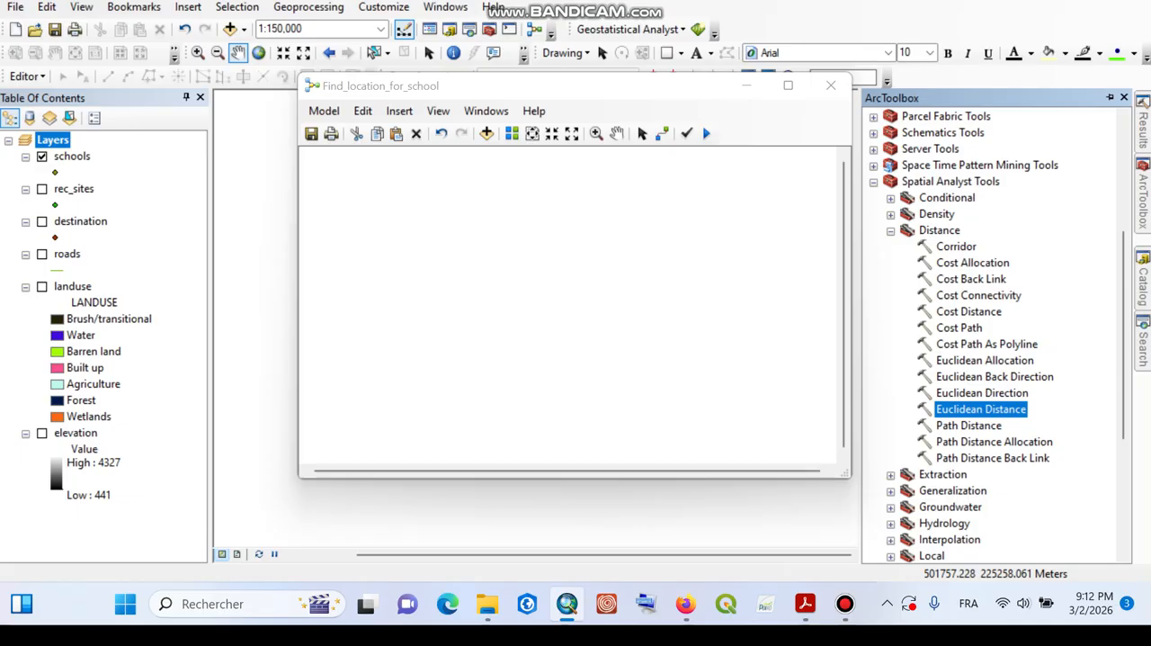
drag(980, 408, 557, 175)
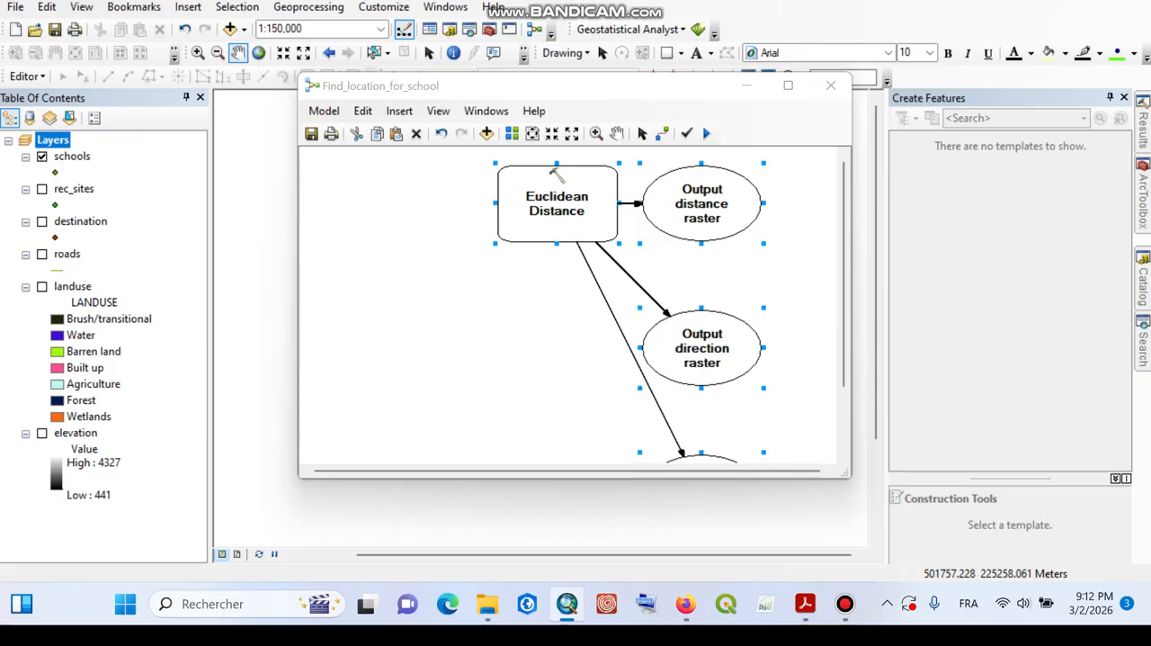
double_click(556, 199)
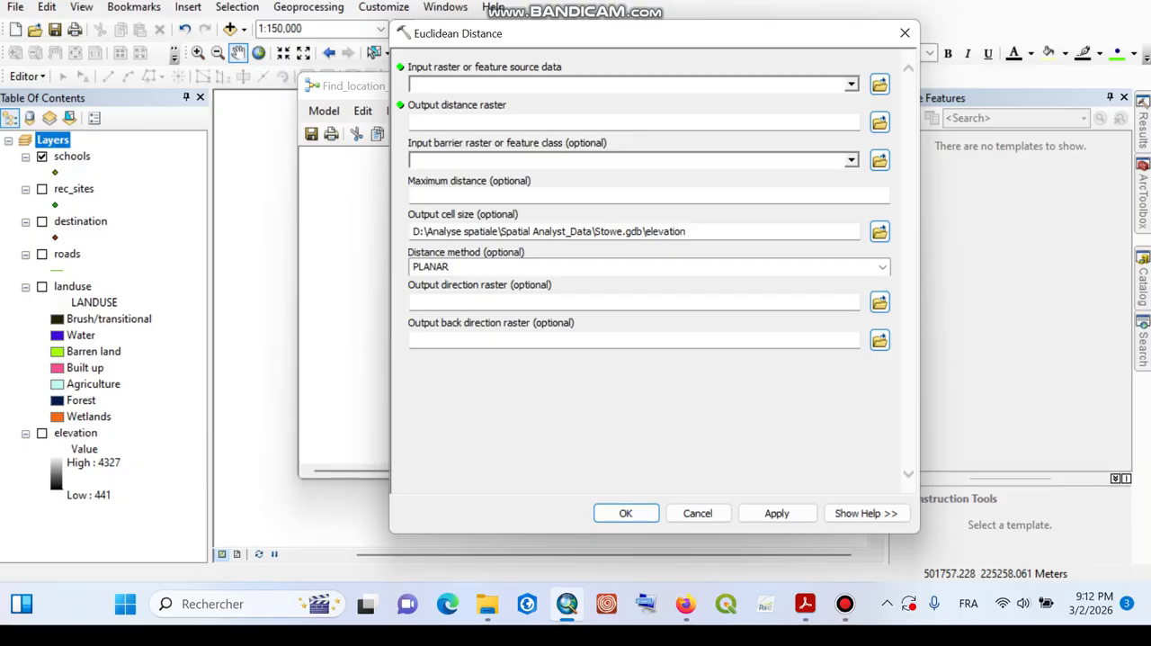
click(851, 85)
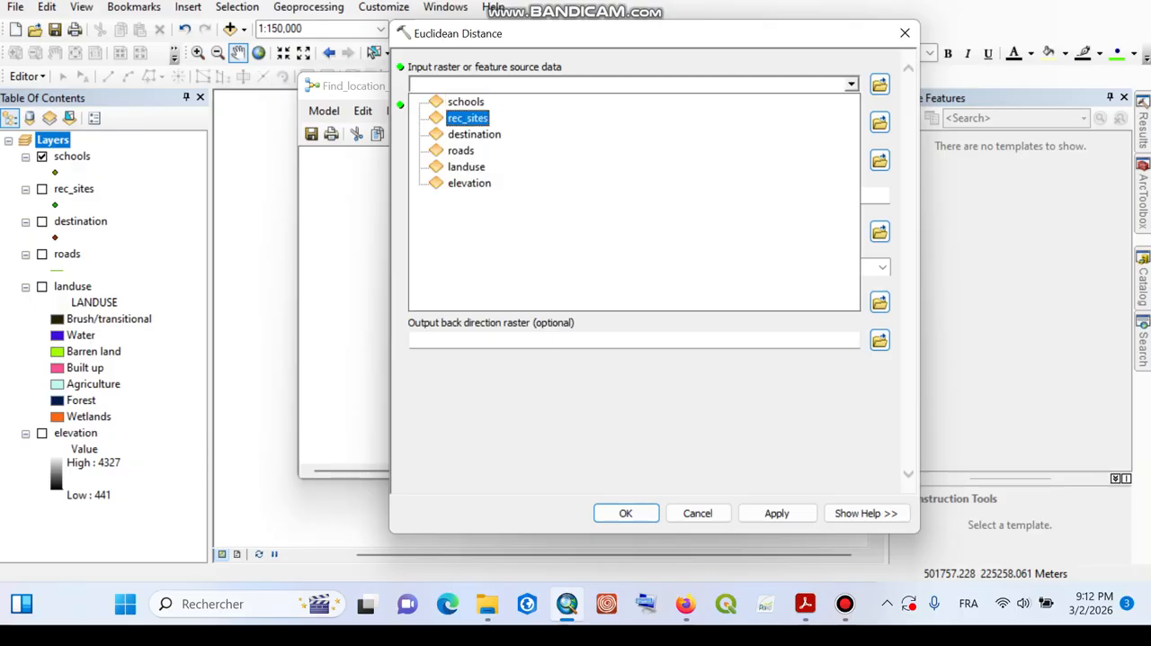
key(Return)
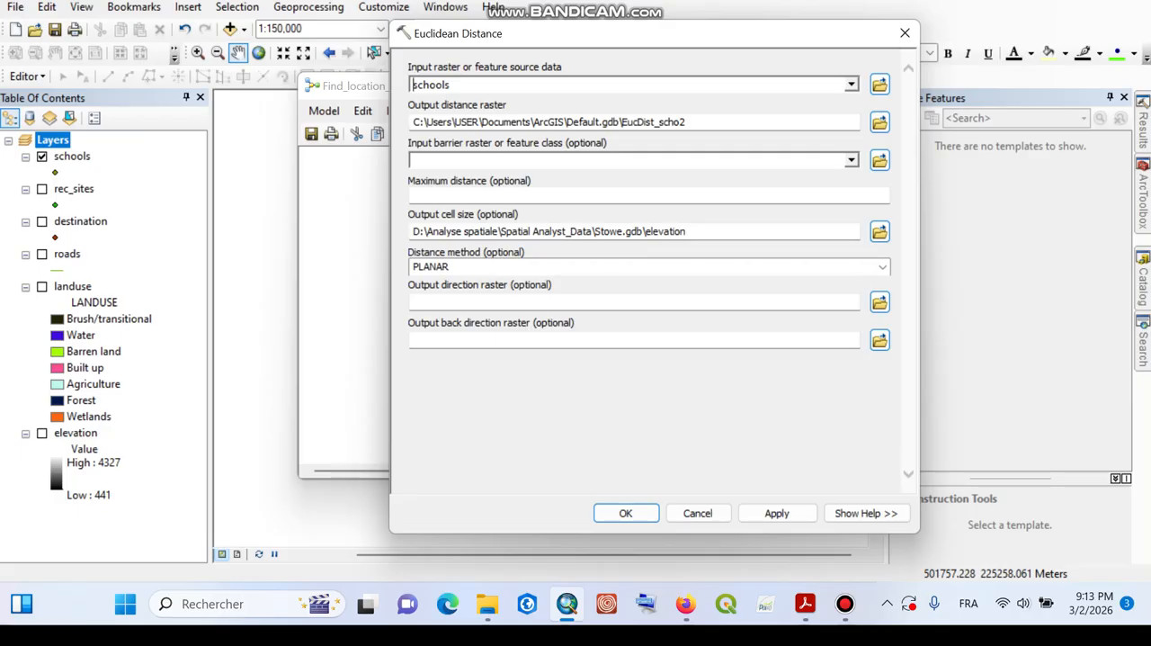
click(626, 514)
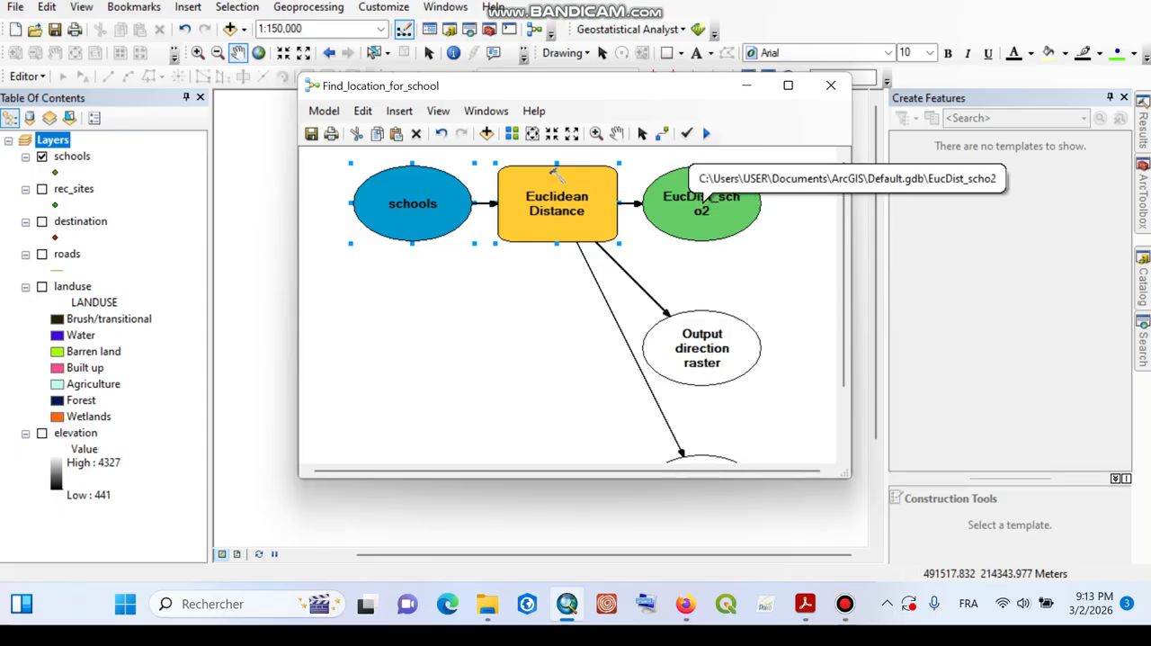
Step: Rename the Euclidean Distance tool's output distance raster in Default.gdb to Distance_euclidienne
double_click(706, 193)
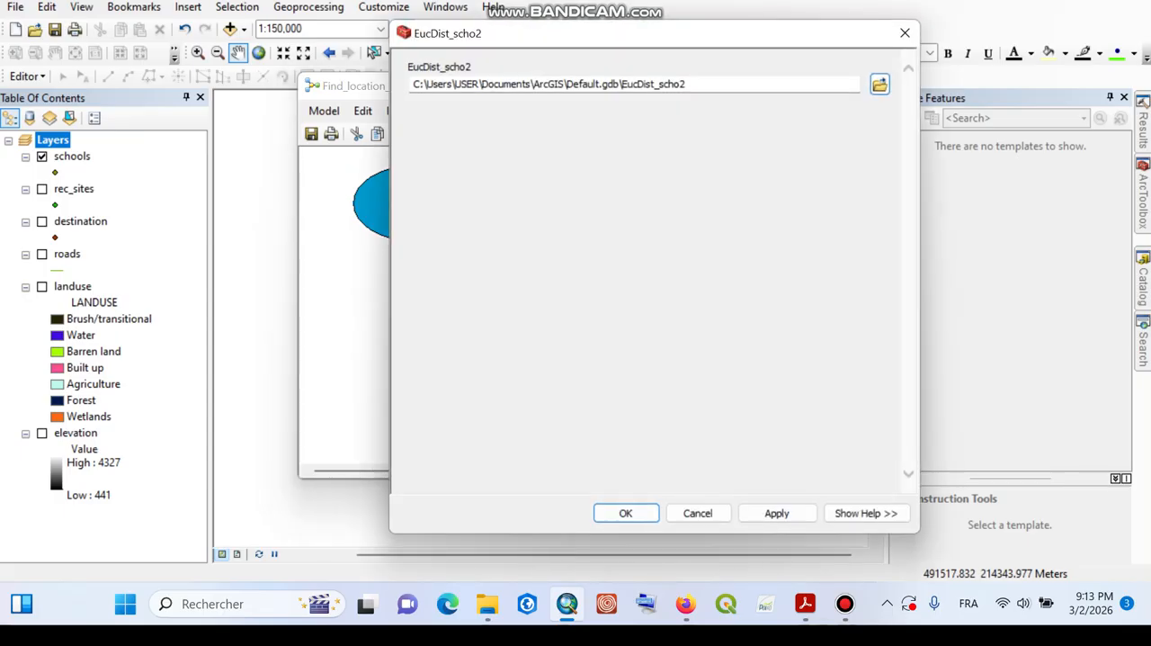
drag(687, 84, 646, 84)
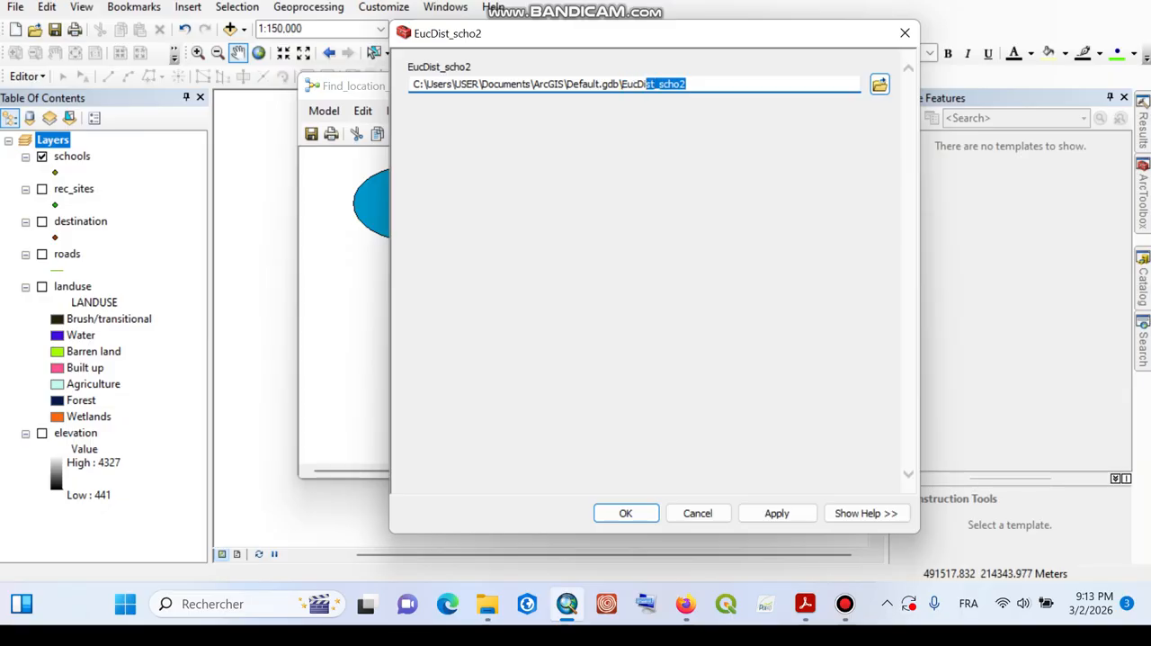
click(688, 84)
drag(688, 84, 623, 84)
text(Distance_euclid)
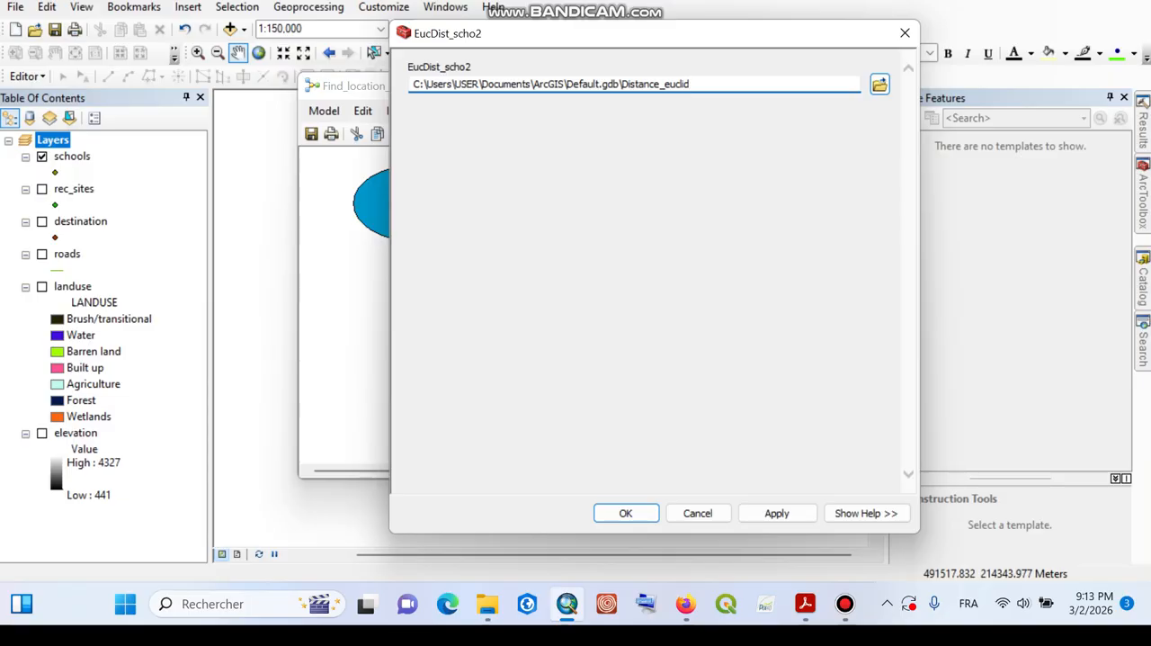
text(ienne)
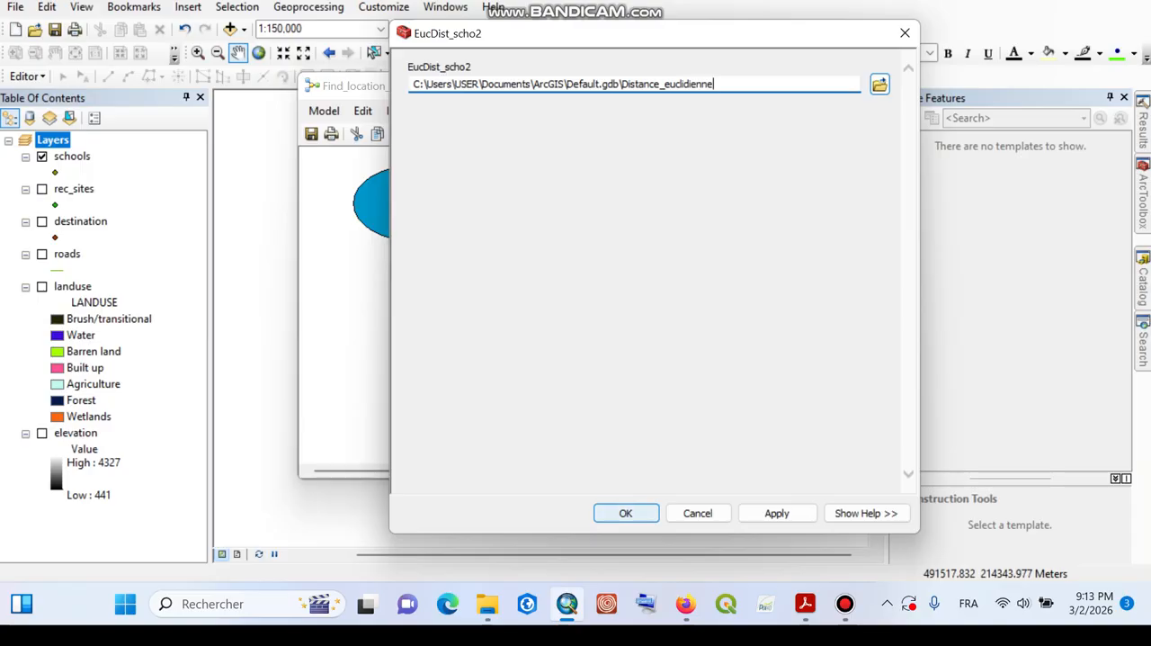
click(625, 513)
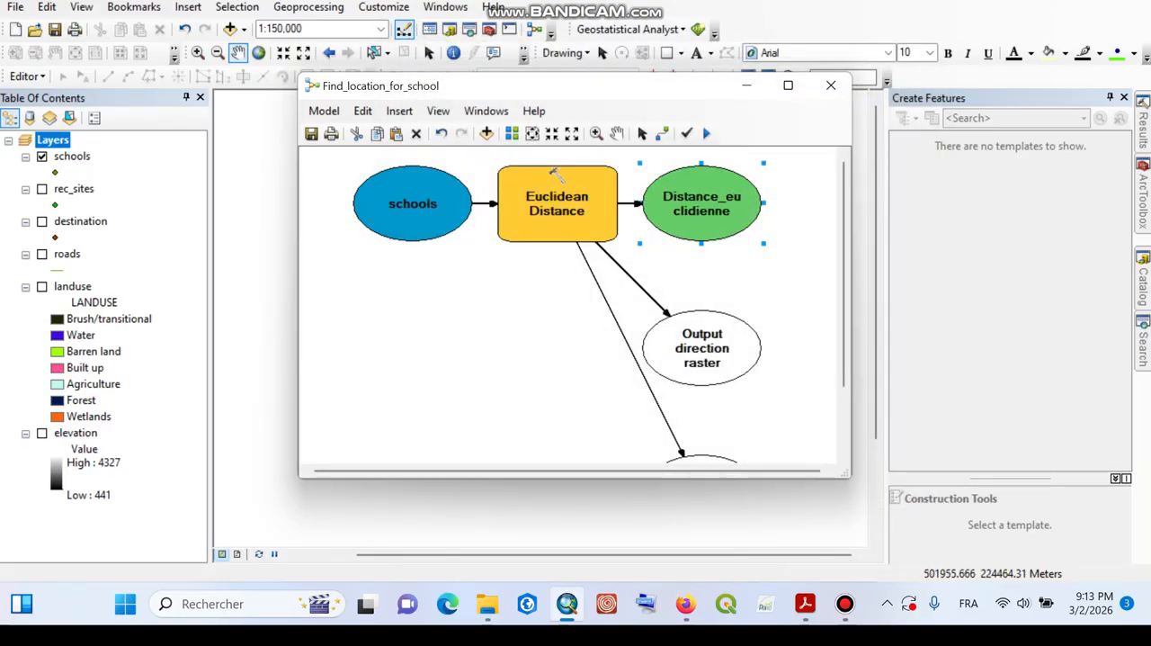
mouse_move(1143, 195)
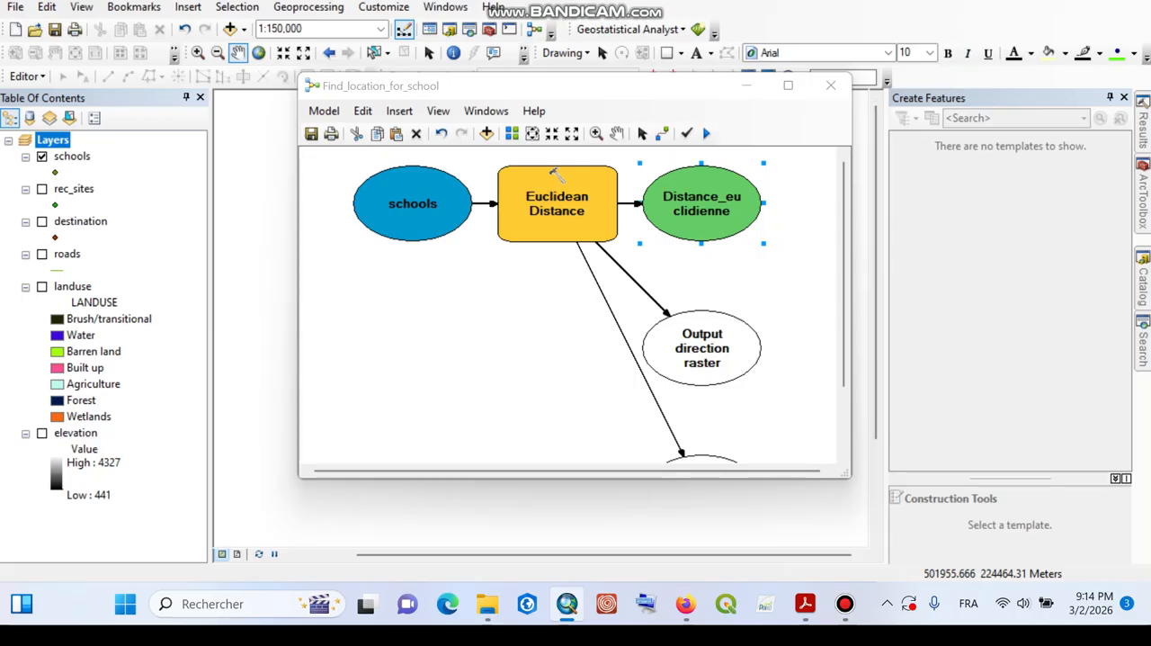
click(846, 603)
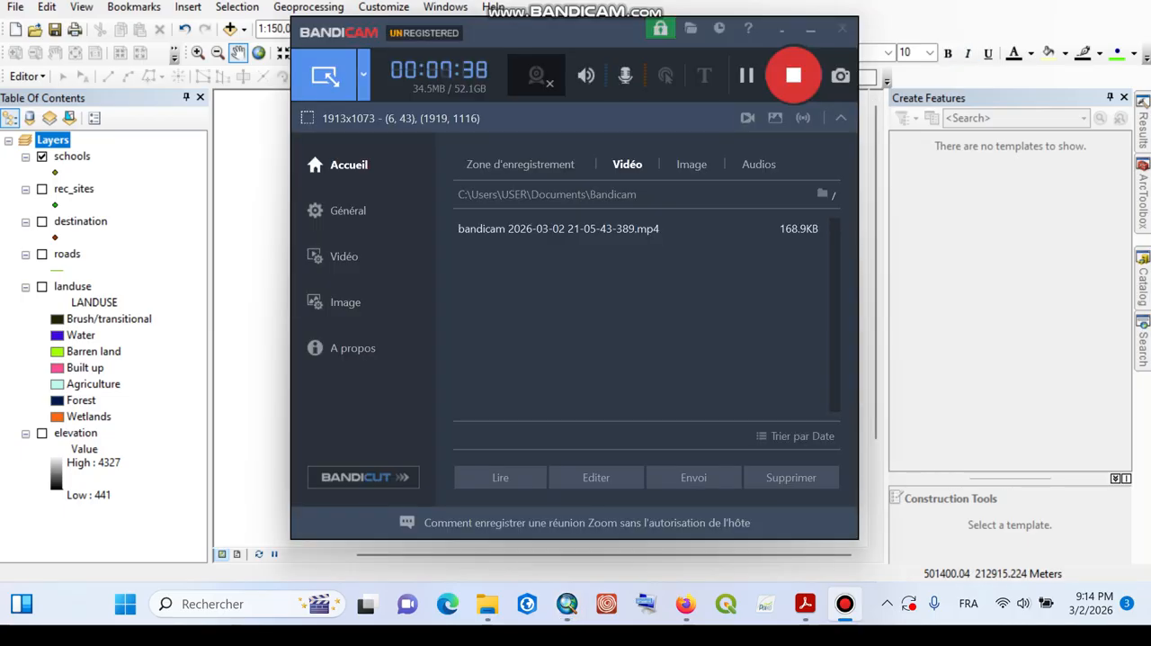